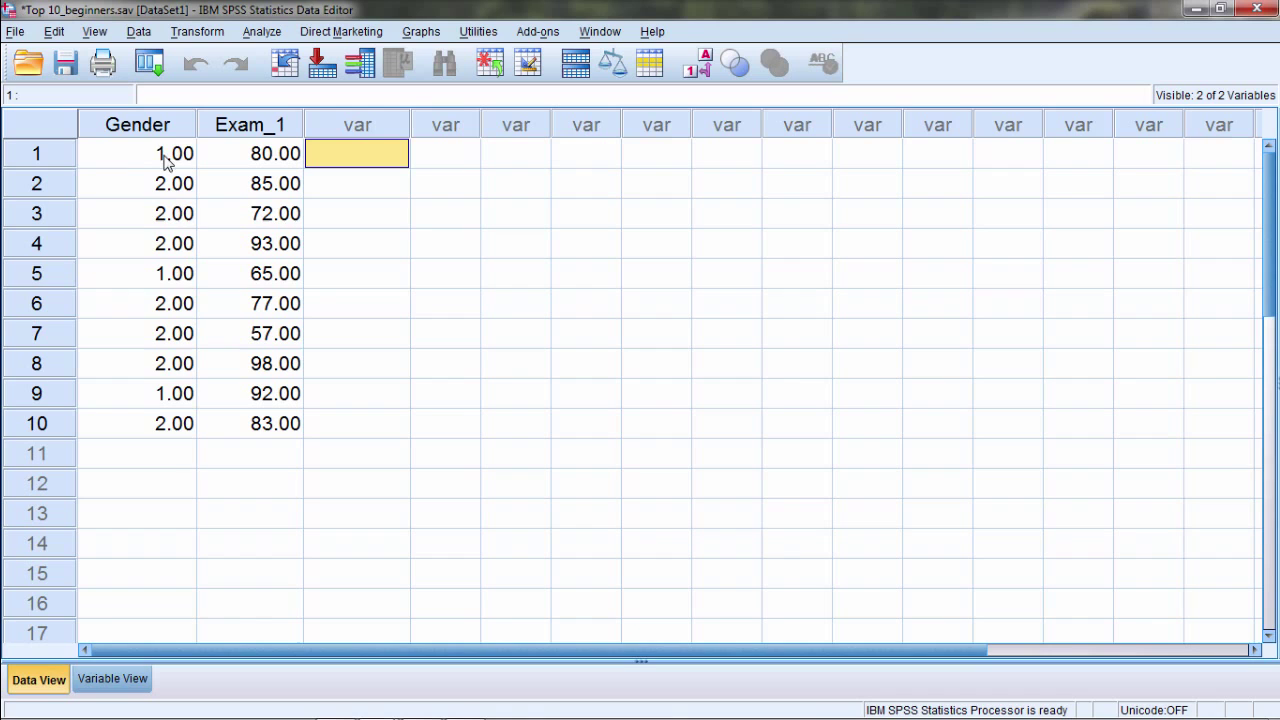
Select the Gender and Exam_1 columns and ranges of Exam_1 scores, then clear the selection
left_click(166, 127)
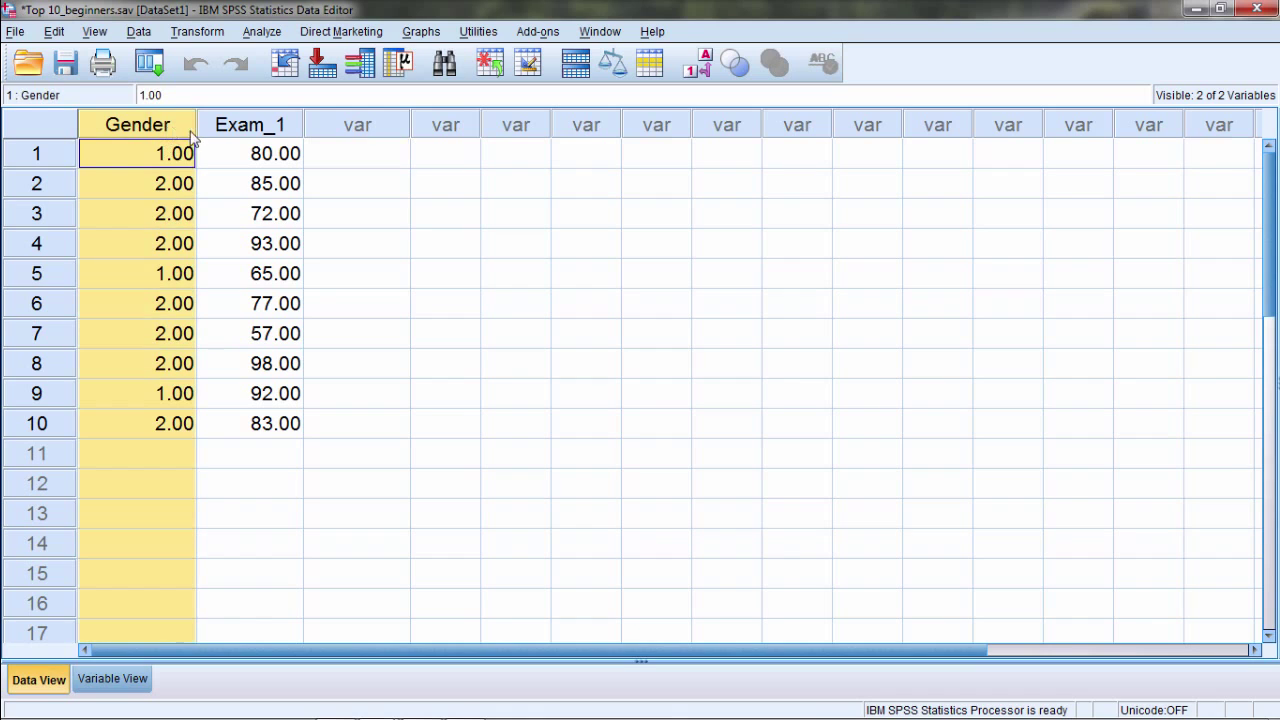
left_click(268, 128)
left_click(286, 170)
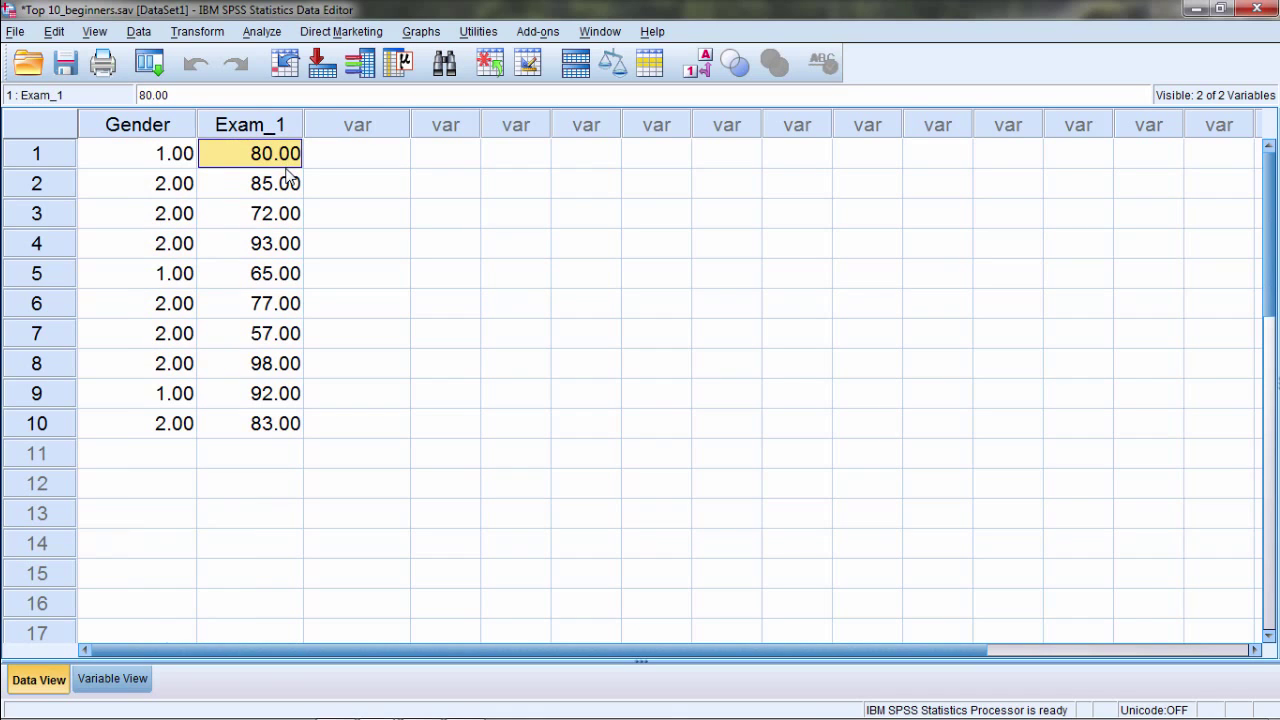
left_click_drag(268, 395, 268, 425)
left_click_drag(280, 345, 290, 150)
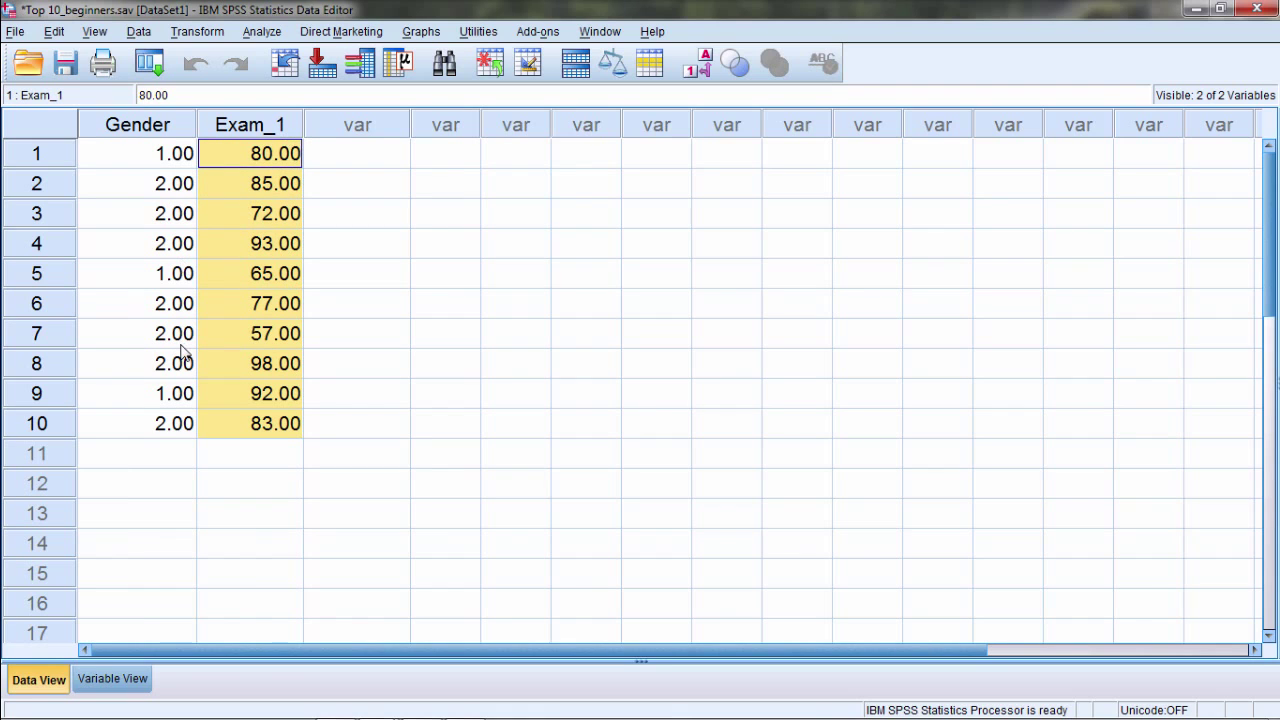
left_click(323, 342)
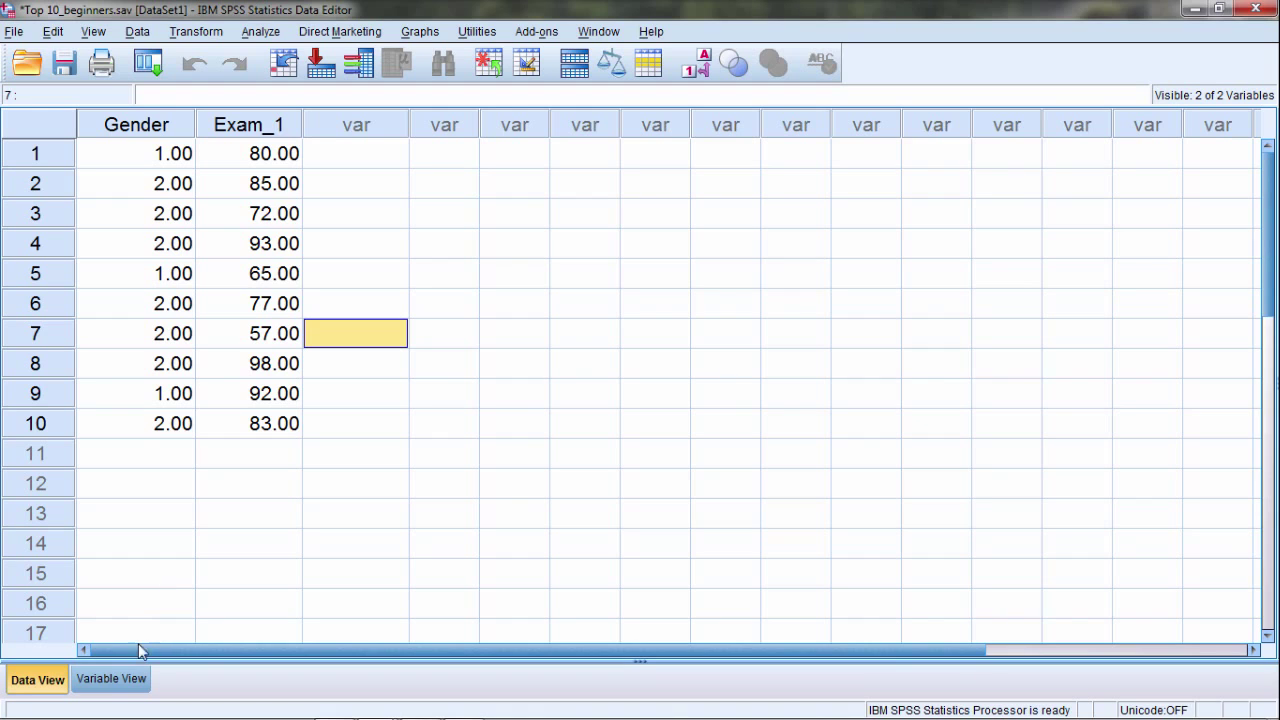
In Variable View, name the third variable Exam_2
left_click(118, 681)
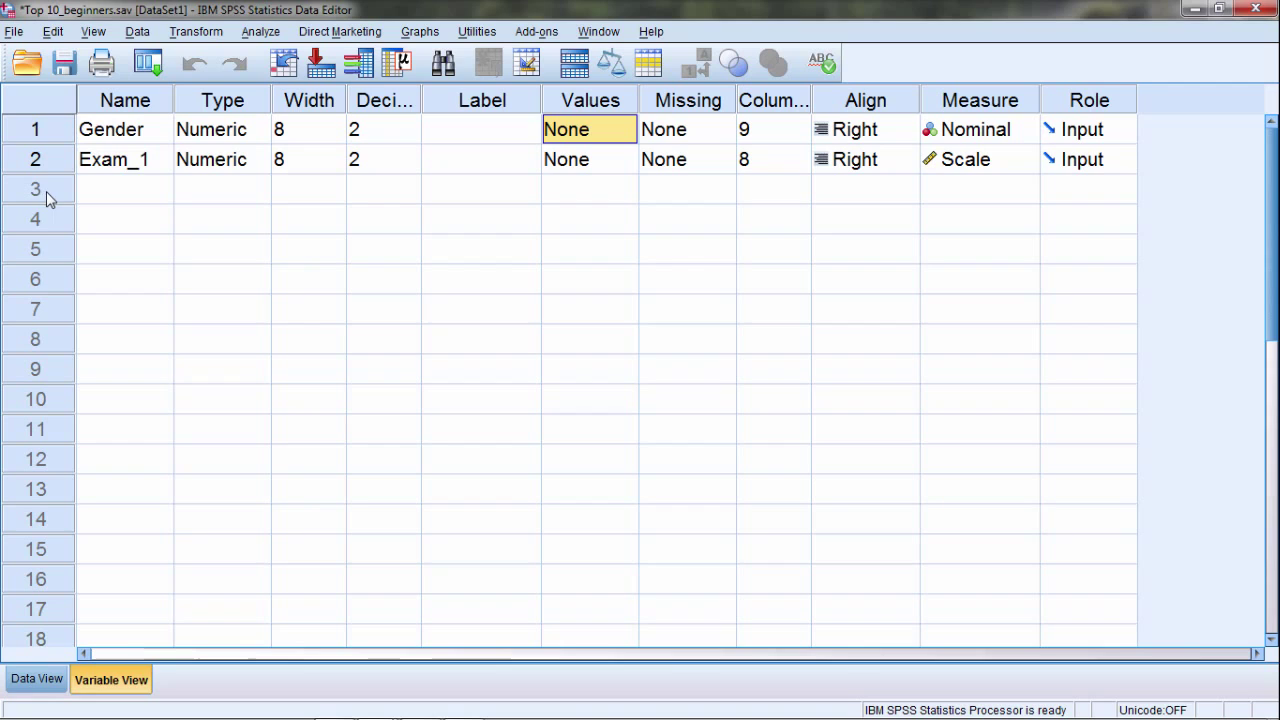
left_click(88, 198)
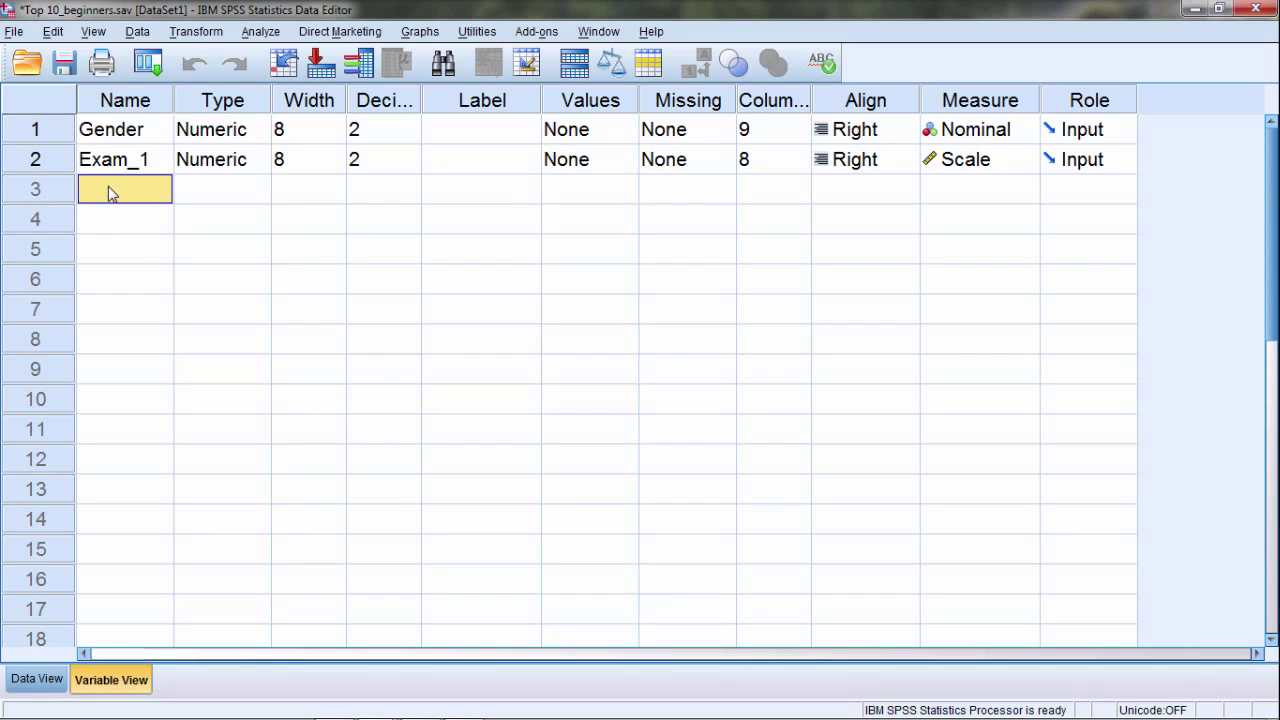
type("Exa")
key("BackSpace")
type("x")
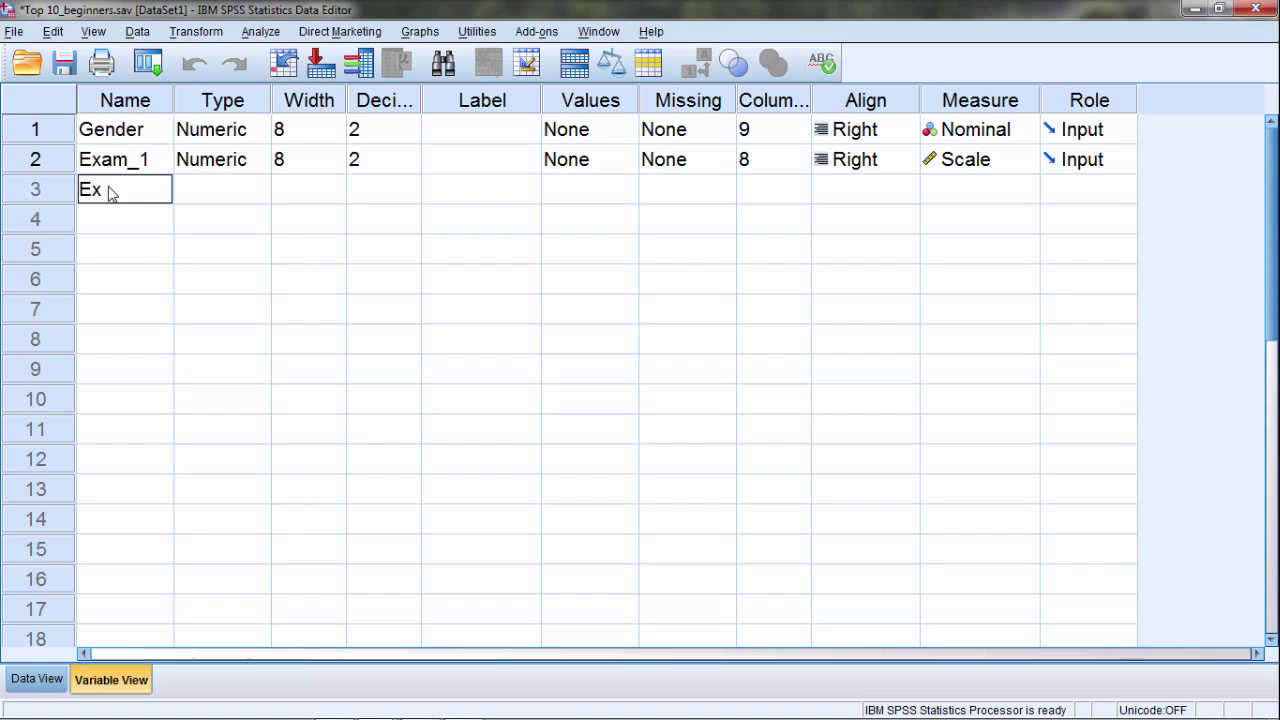
type("am_")
type("2")
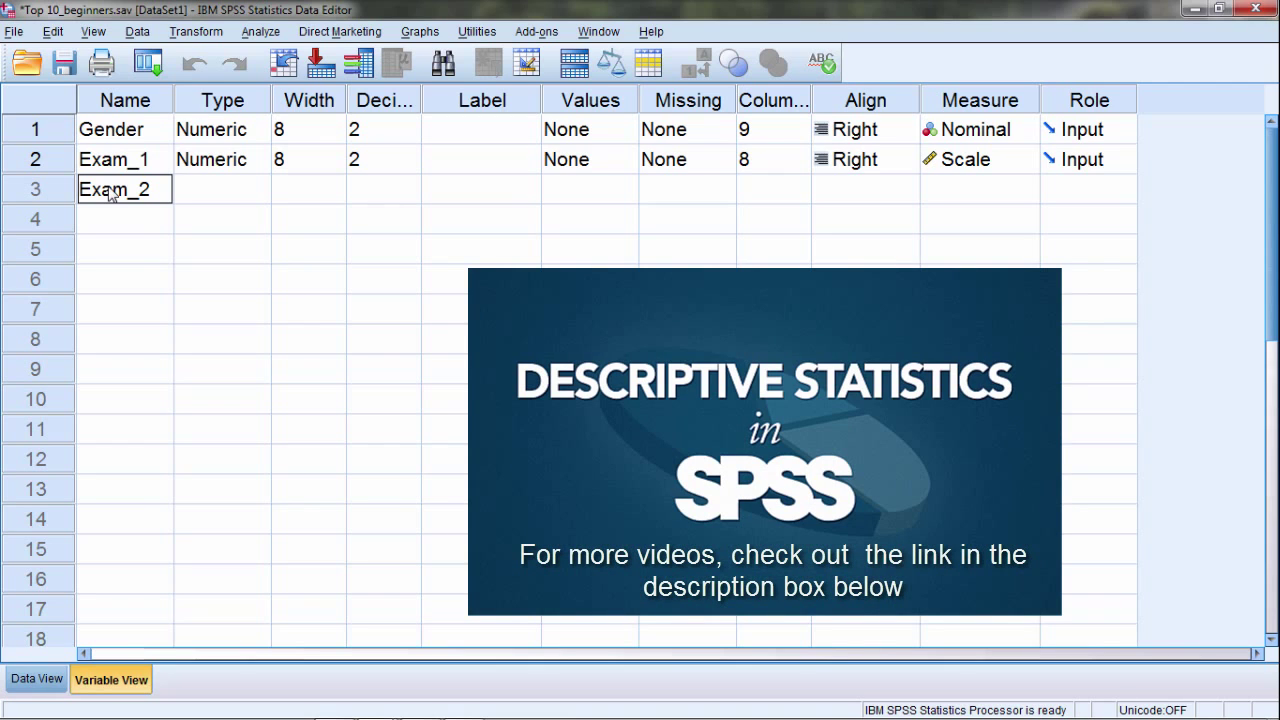
key("Return")
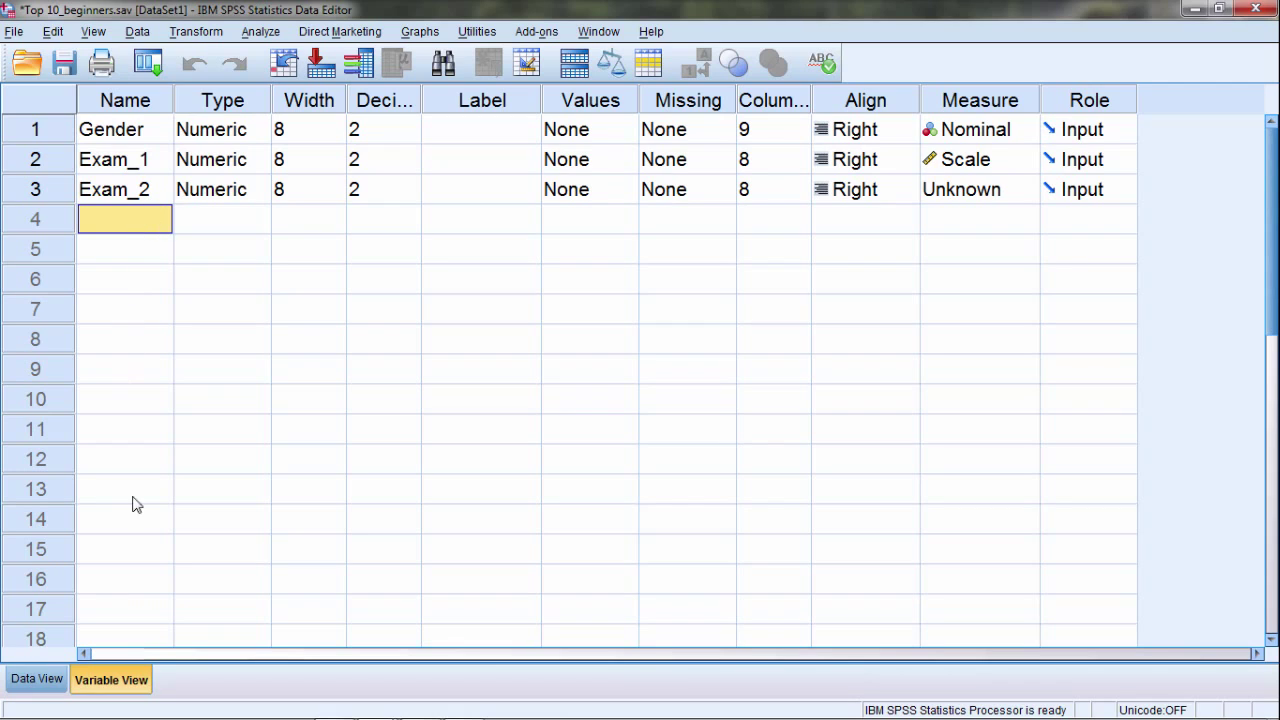
In Data View, enter Exam_2 scores 70, 92 and 80 starting at case 1
left_click(33, 680)
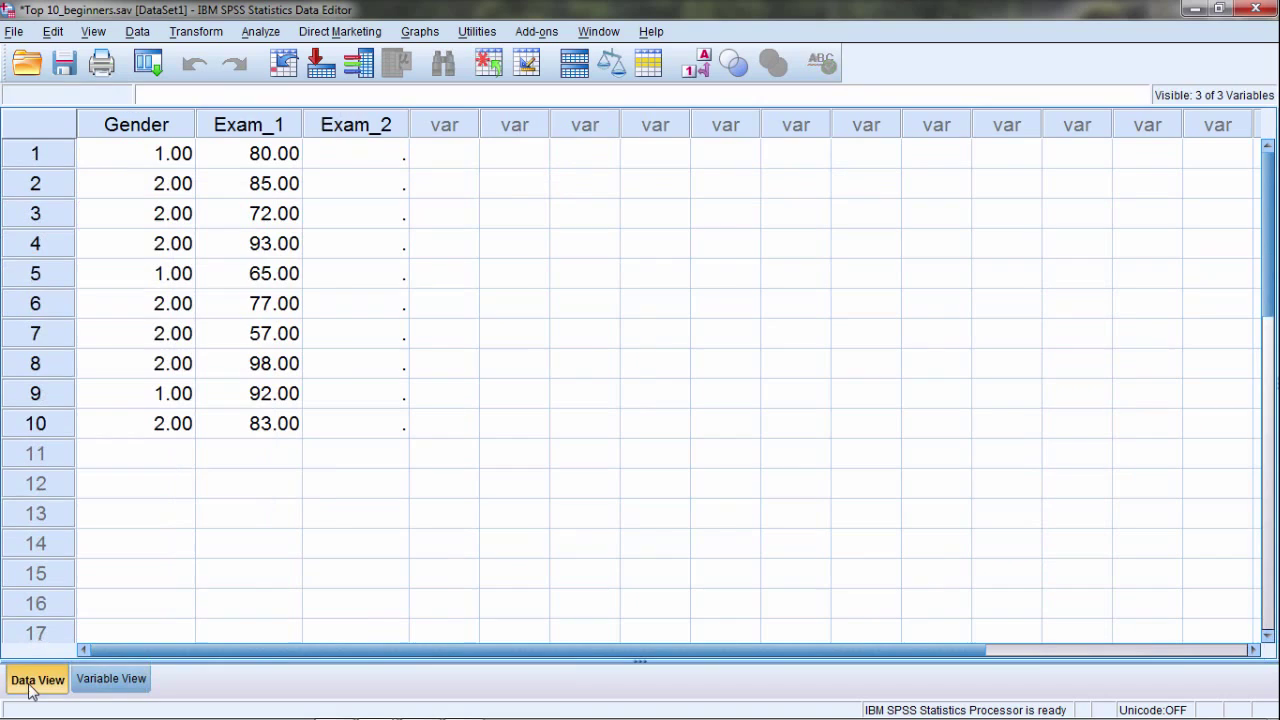
left_click(375, 157)
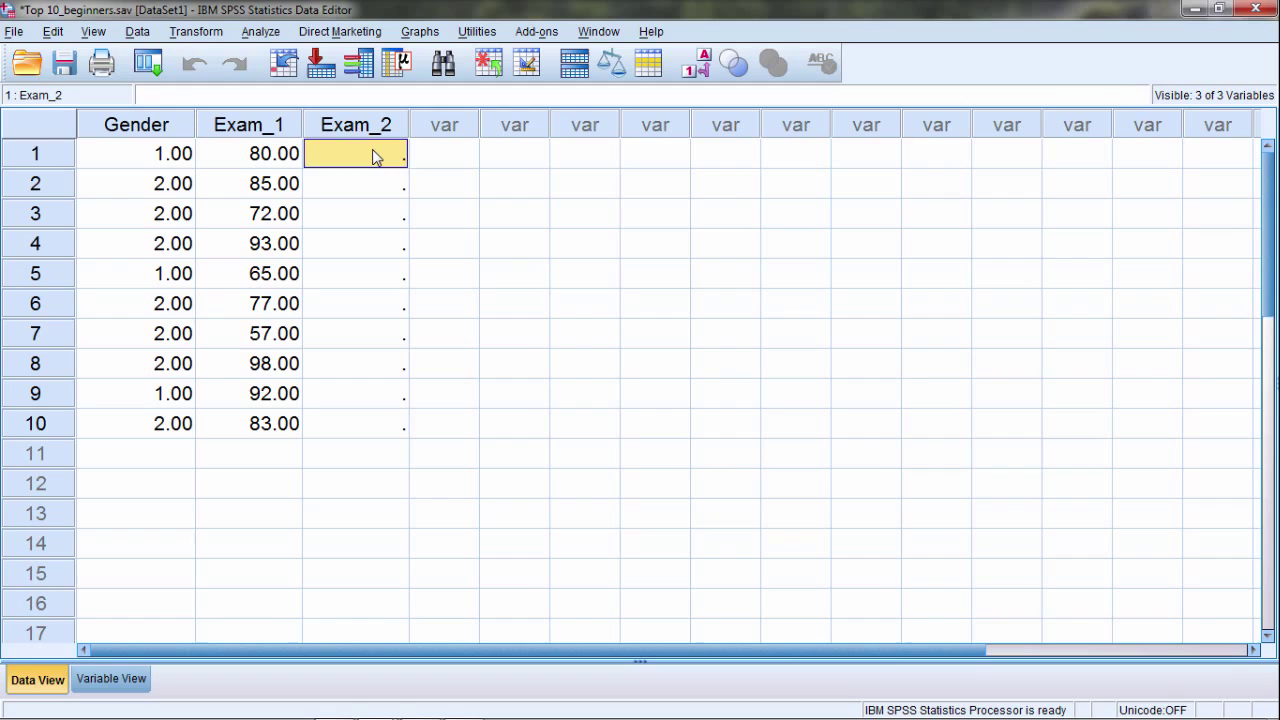
type("70")
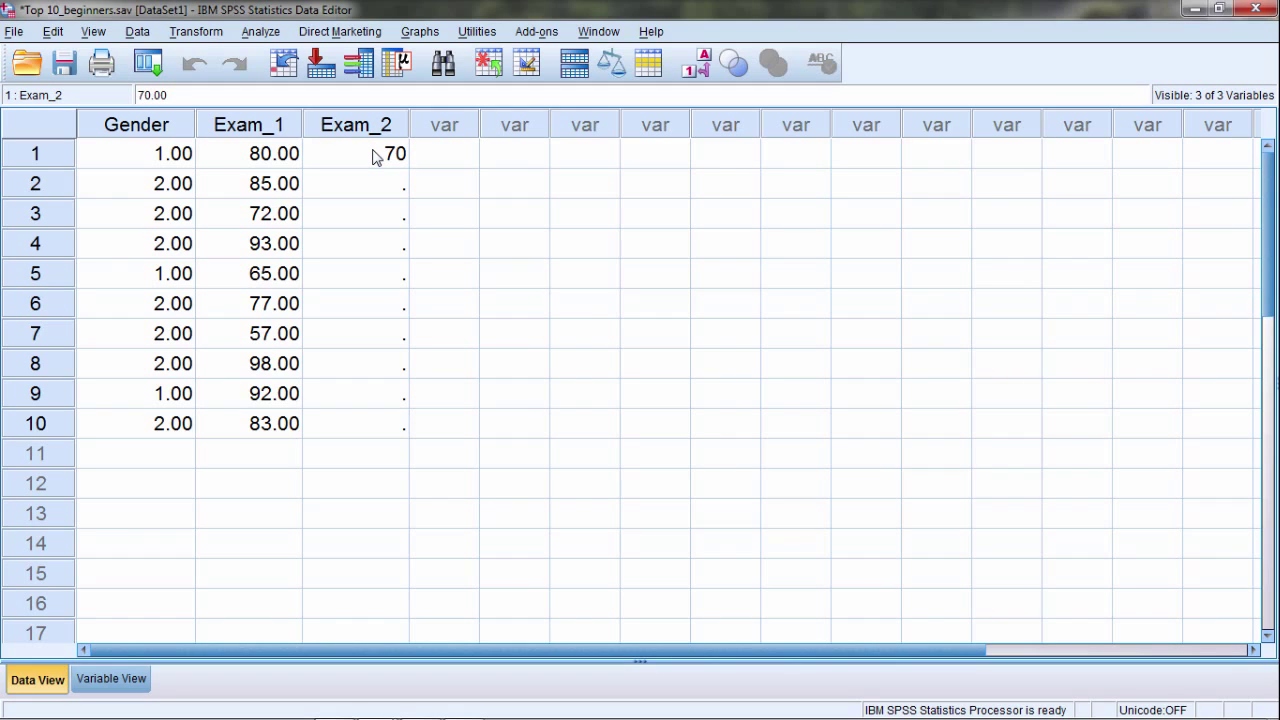
key("Return")
type("9")
type("2")
key("Return")
type("80")
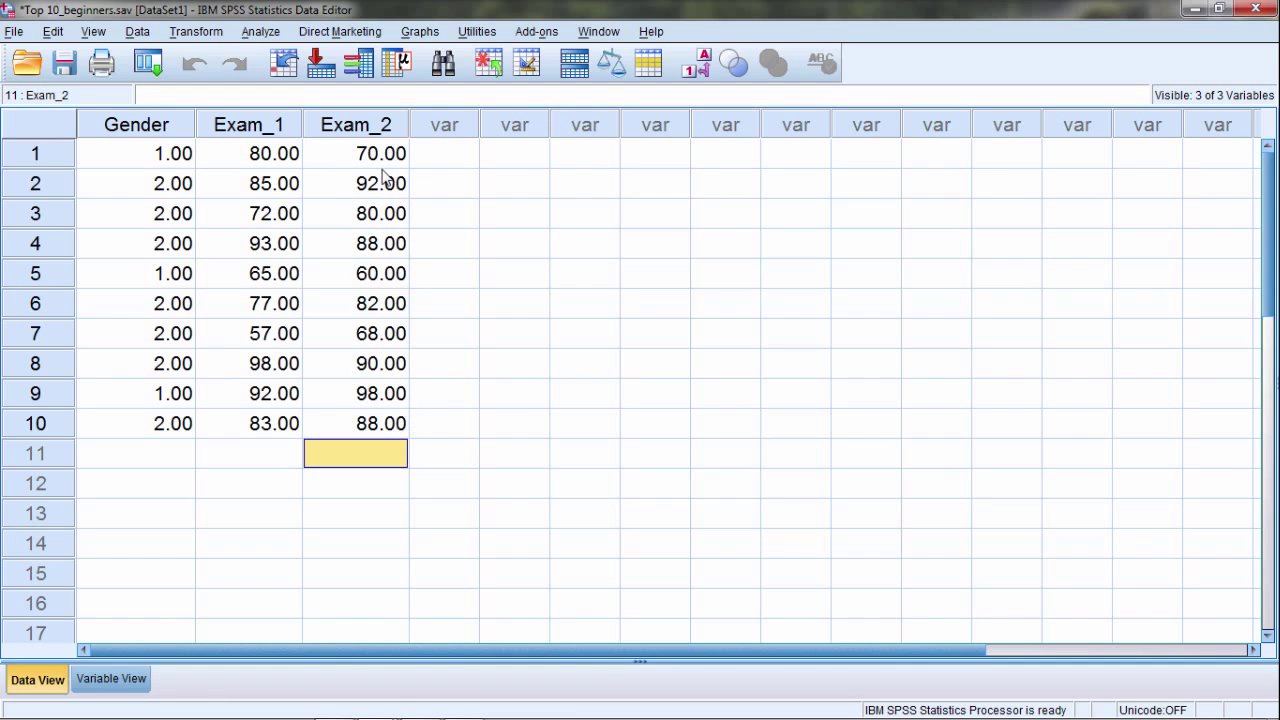
Select the entered Exam_2 scores and return to Variable View
left_click(433, 179)
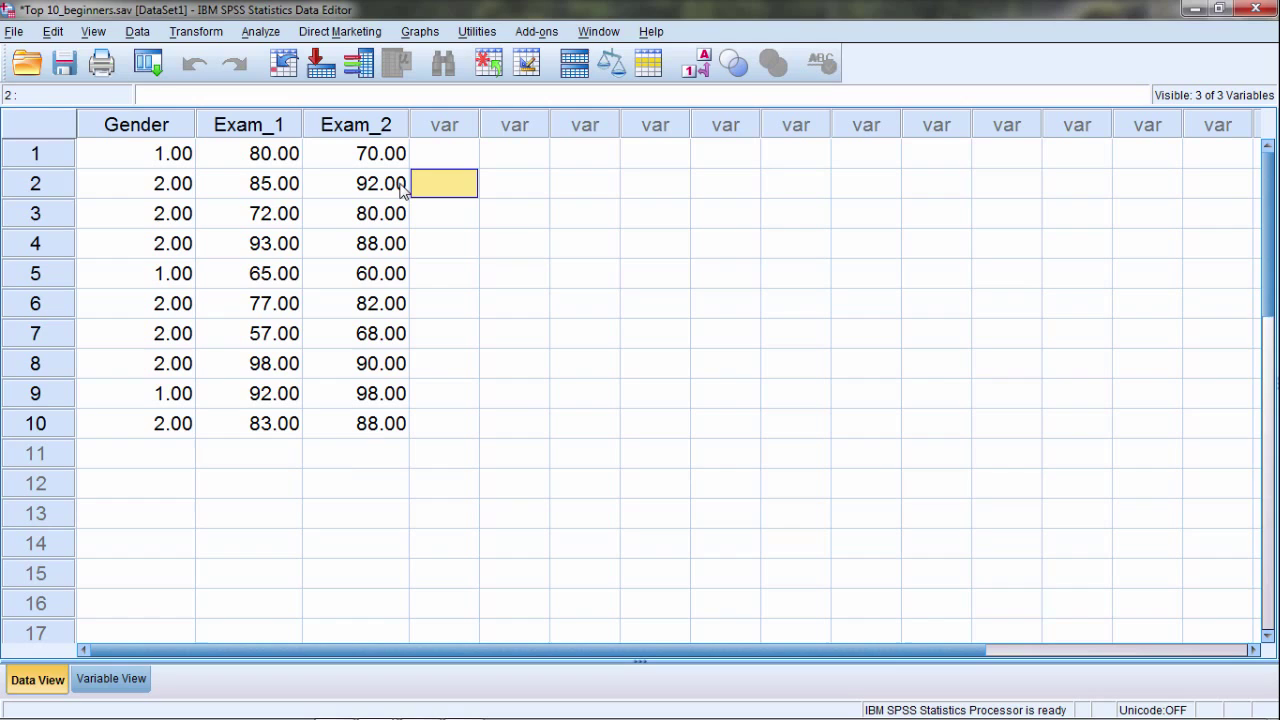
left_click_drag(400, 158, 378, 428)
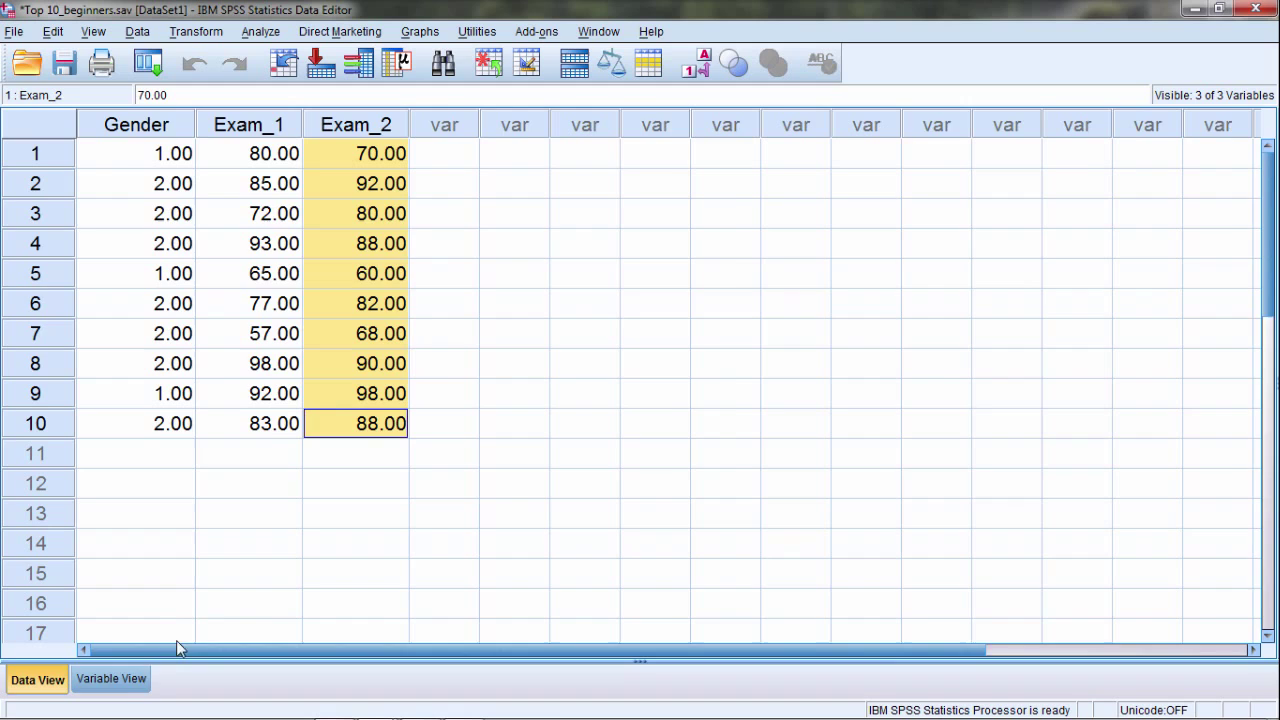
left_click(114, 684)
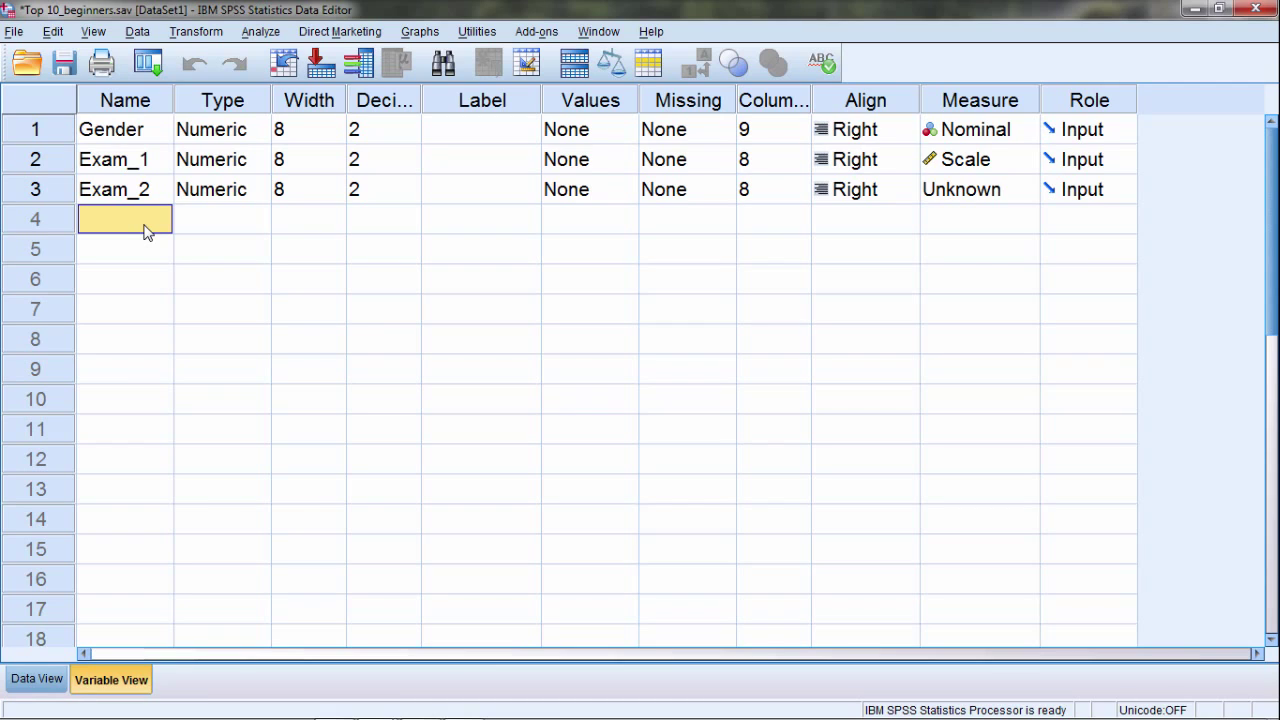
type("2")
type("test")
key("Return")
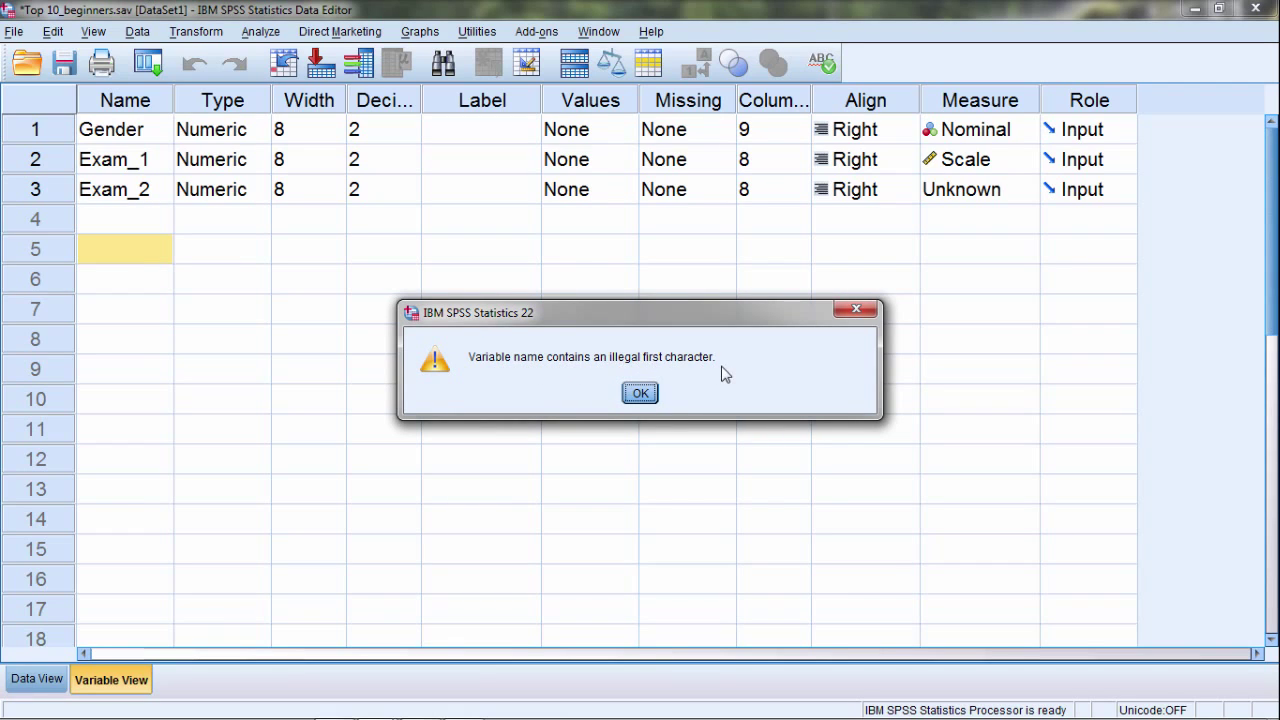
left_click(641, 394)
left_click(127, 230)
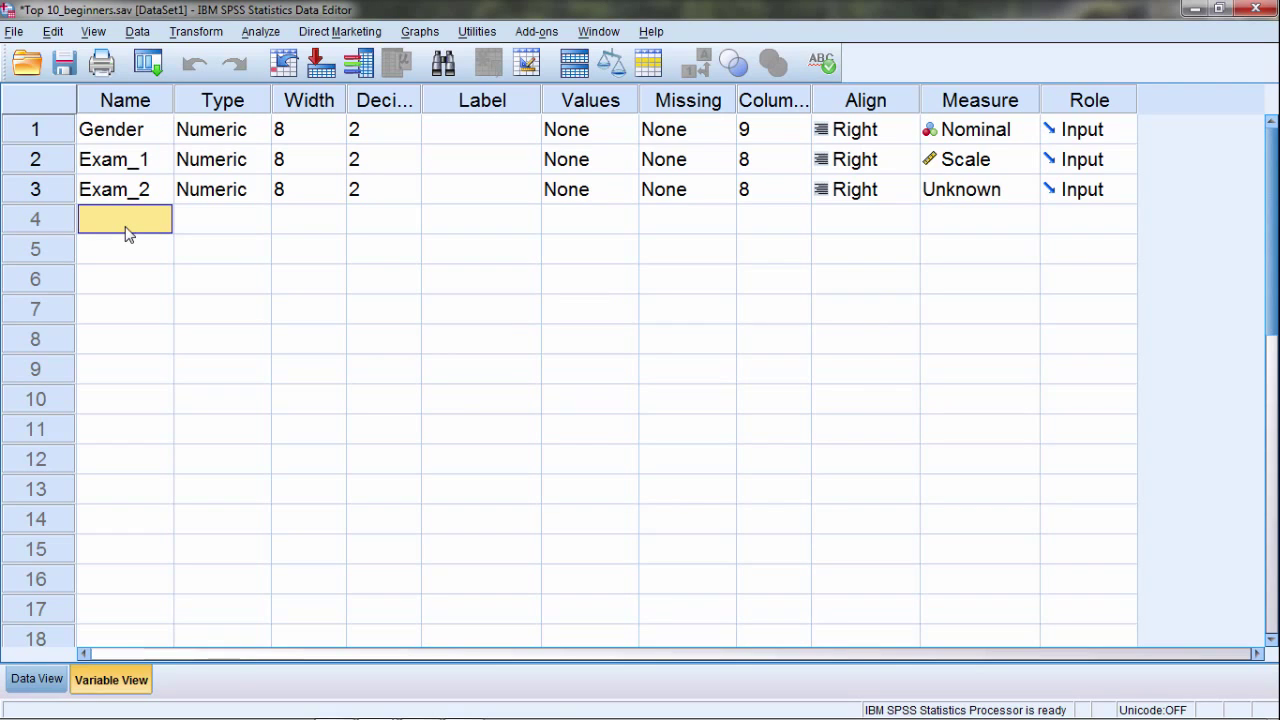
Try naming the fourth variable 'exam 3' and dismiss the illegal-character warning
left_click(149, 185)
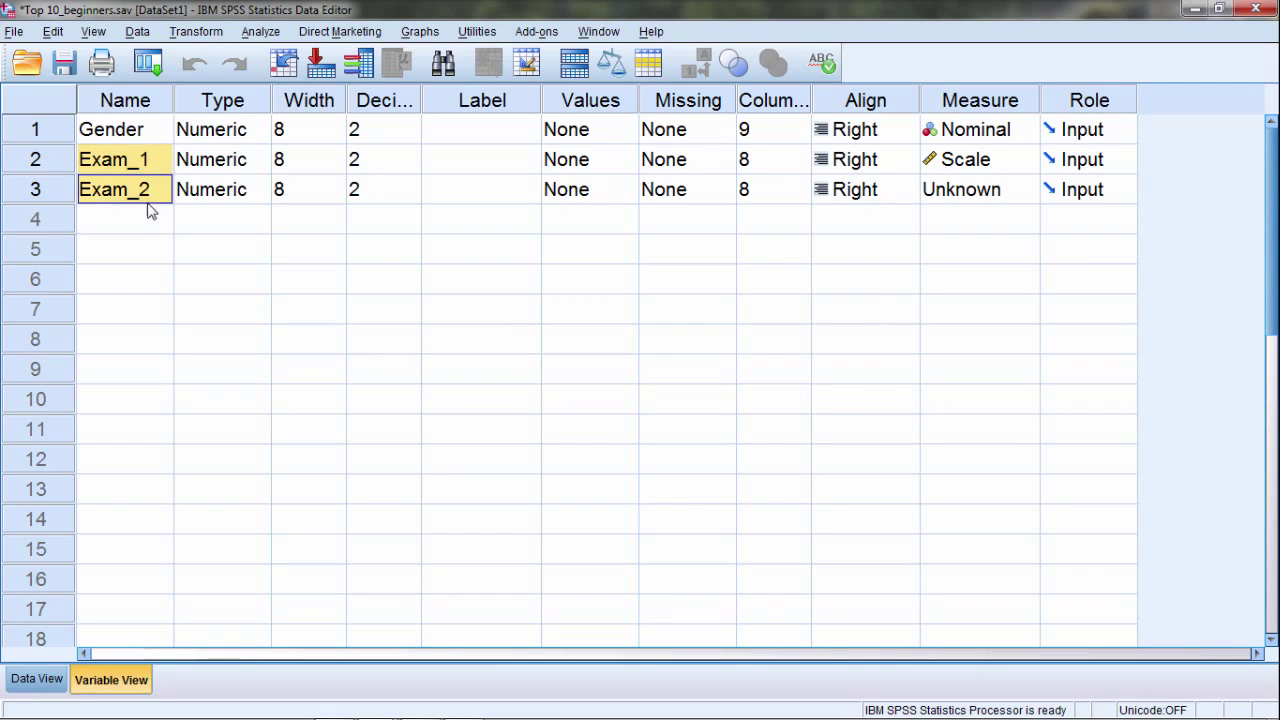
key("Up")
key("Down")
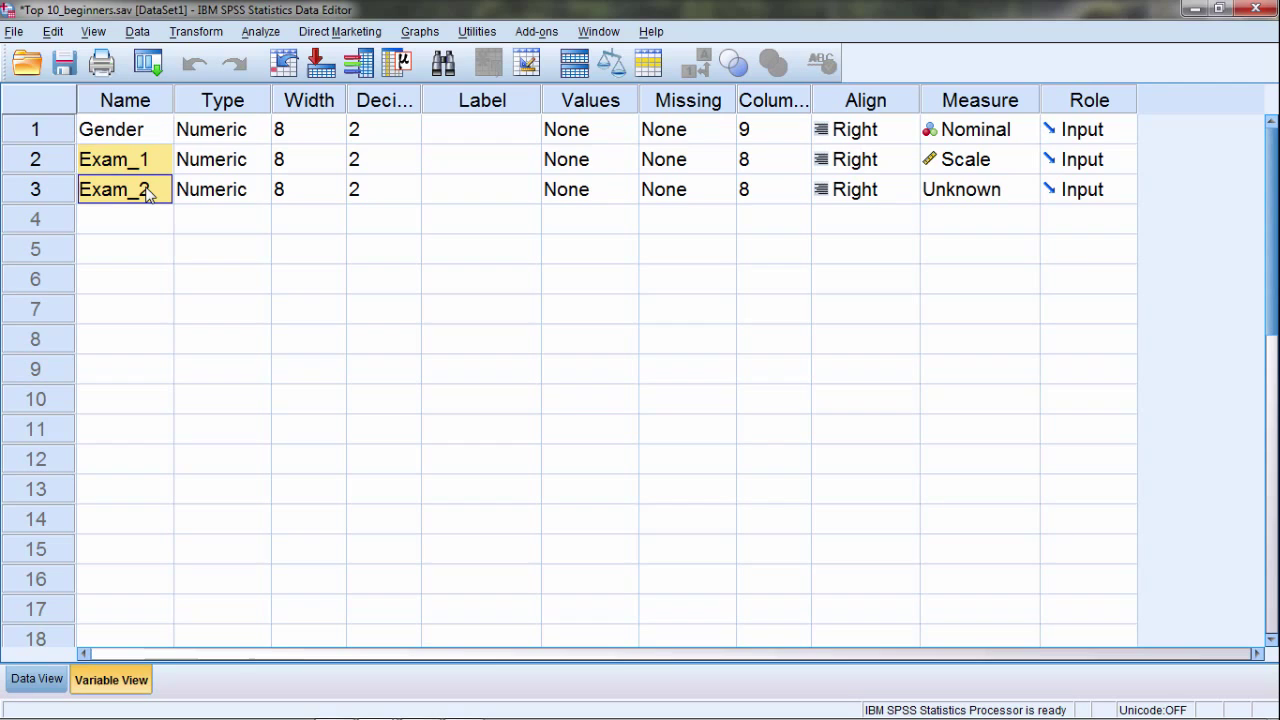
left_click(130, 231)
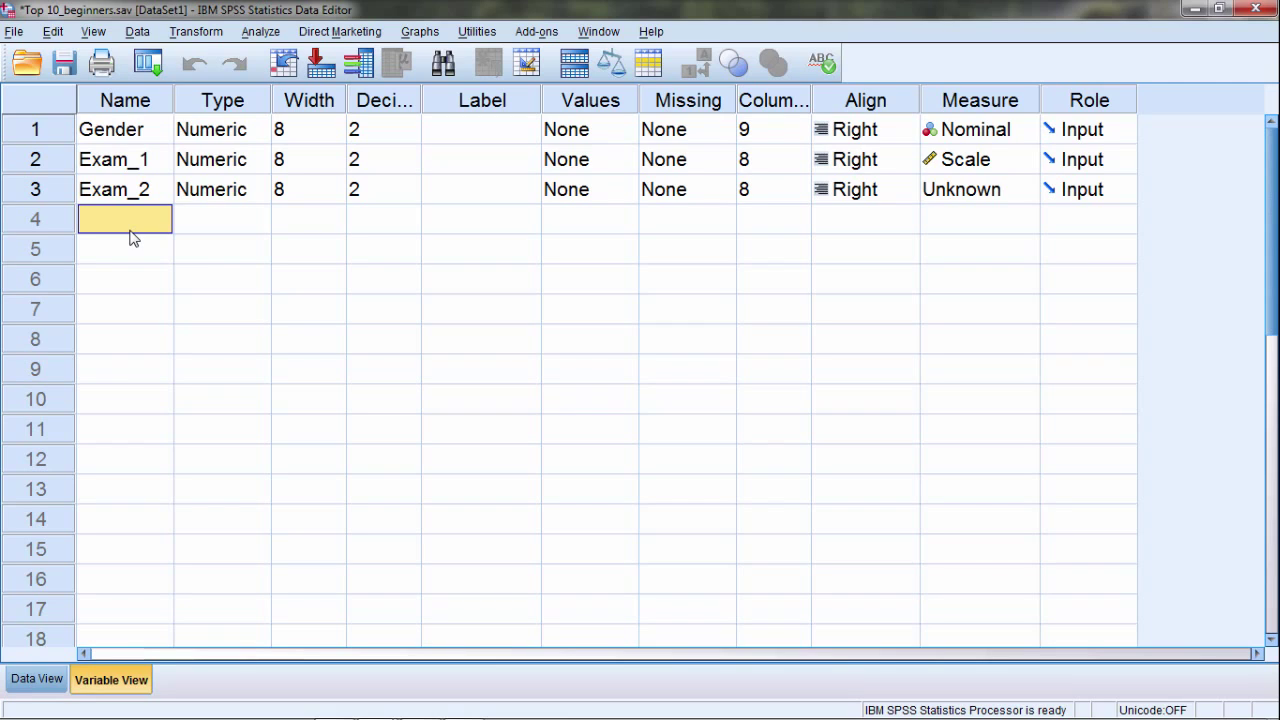
type("exa")
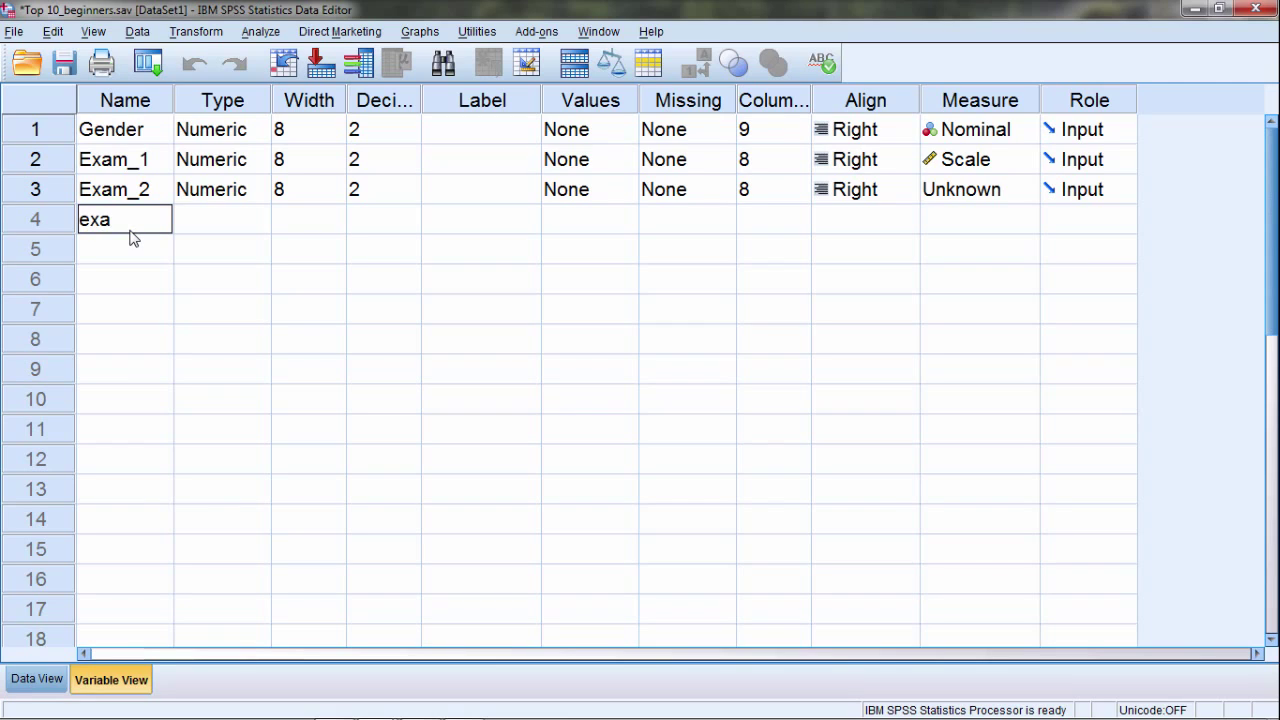
type("m 3")
key("Return")
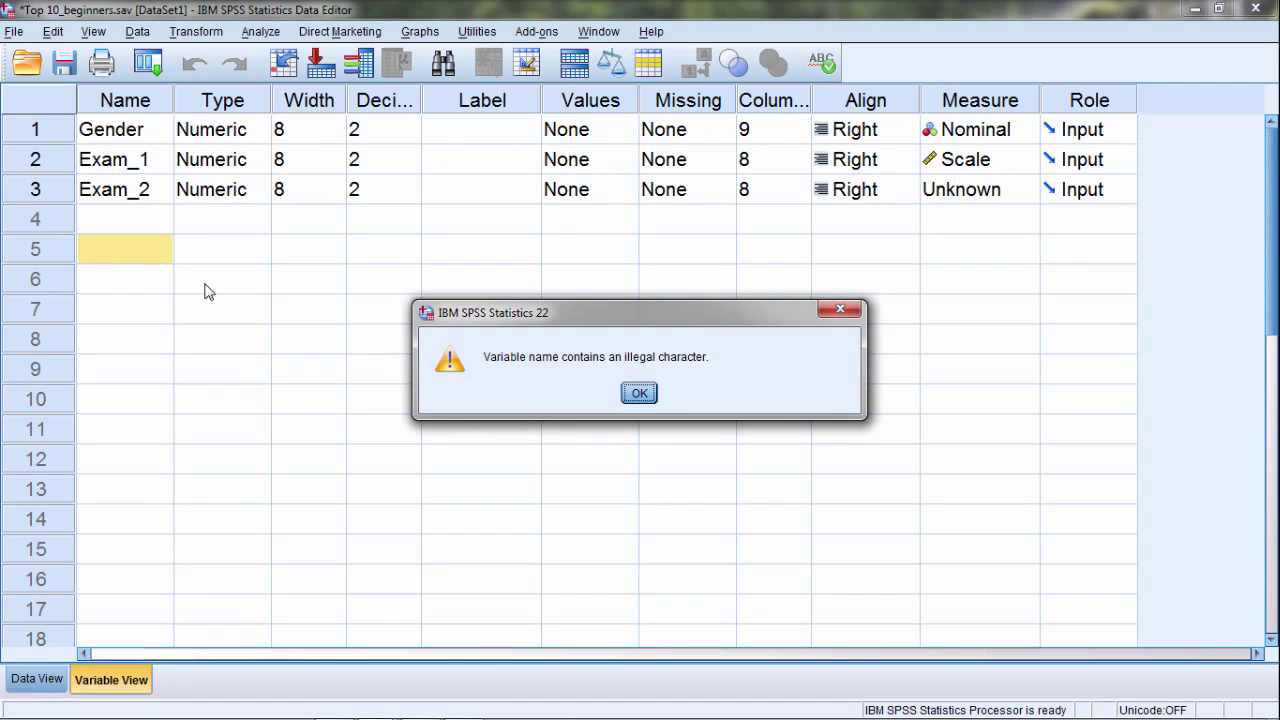
left_click(639, 393)
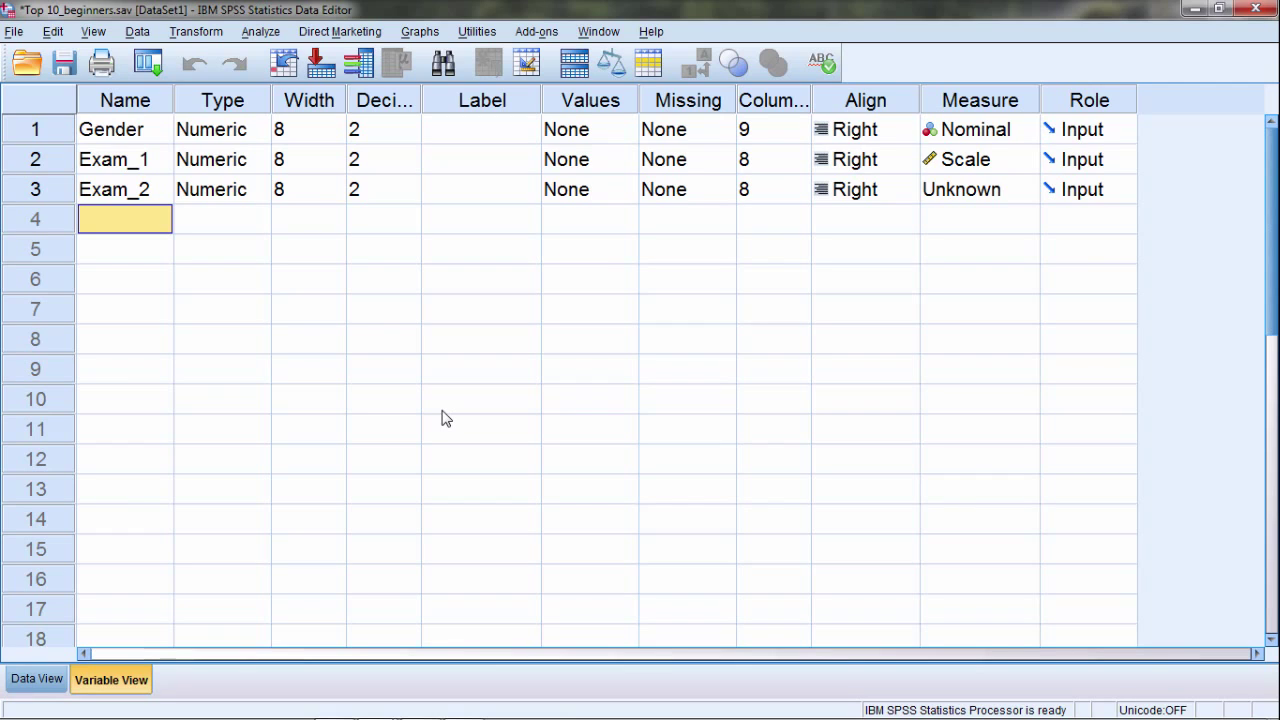
Try the names exam*3 and exam&3 in row 4, dismissing each illegal-character warning
type("exam")
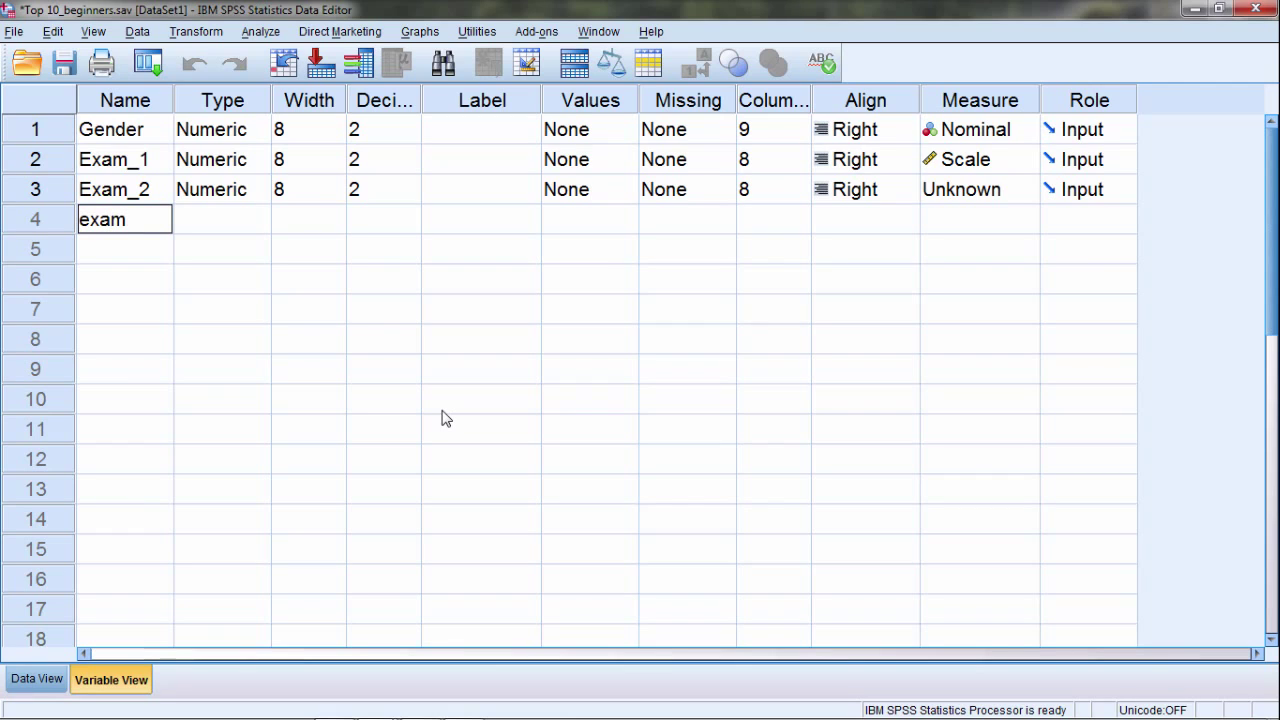
type("3")
key("Return")
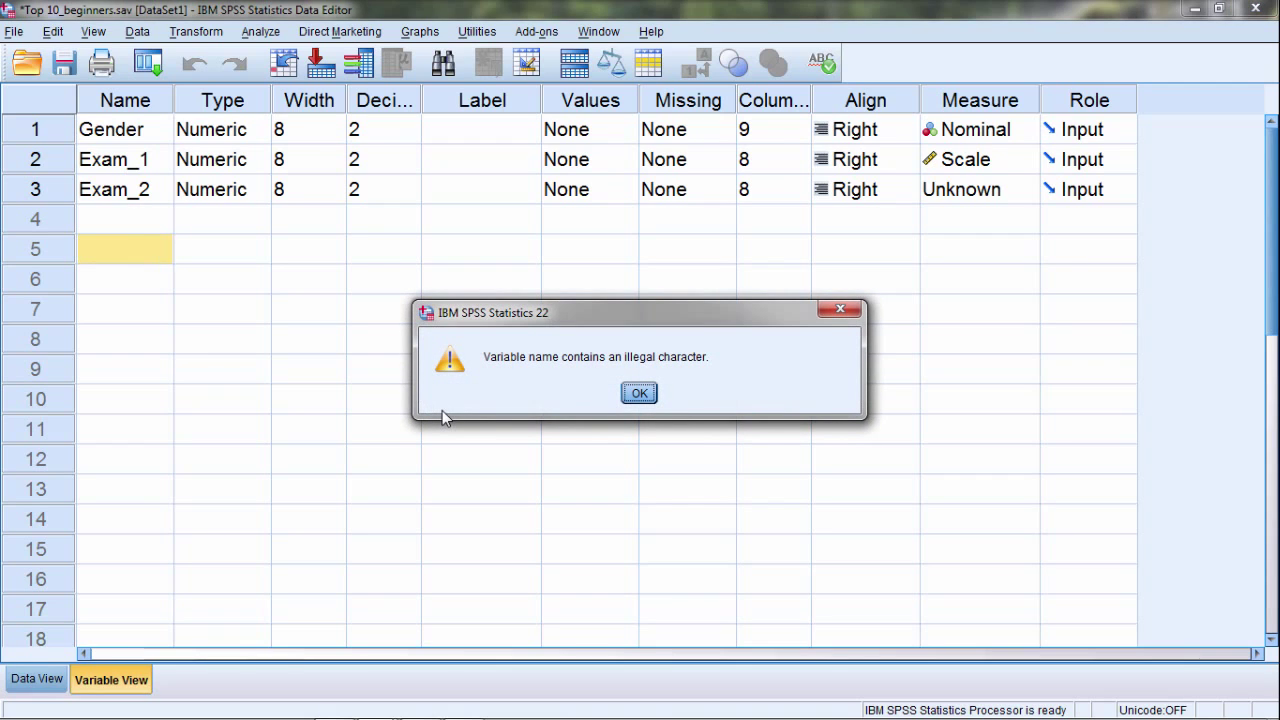
left_click(640, 393)
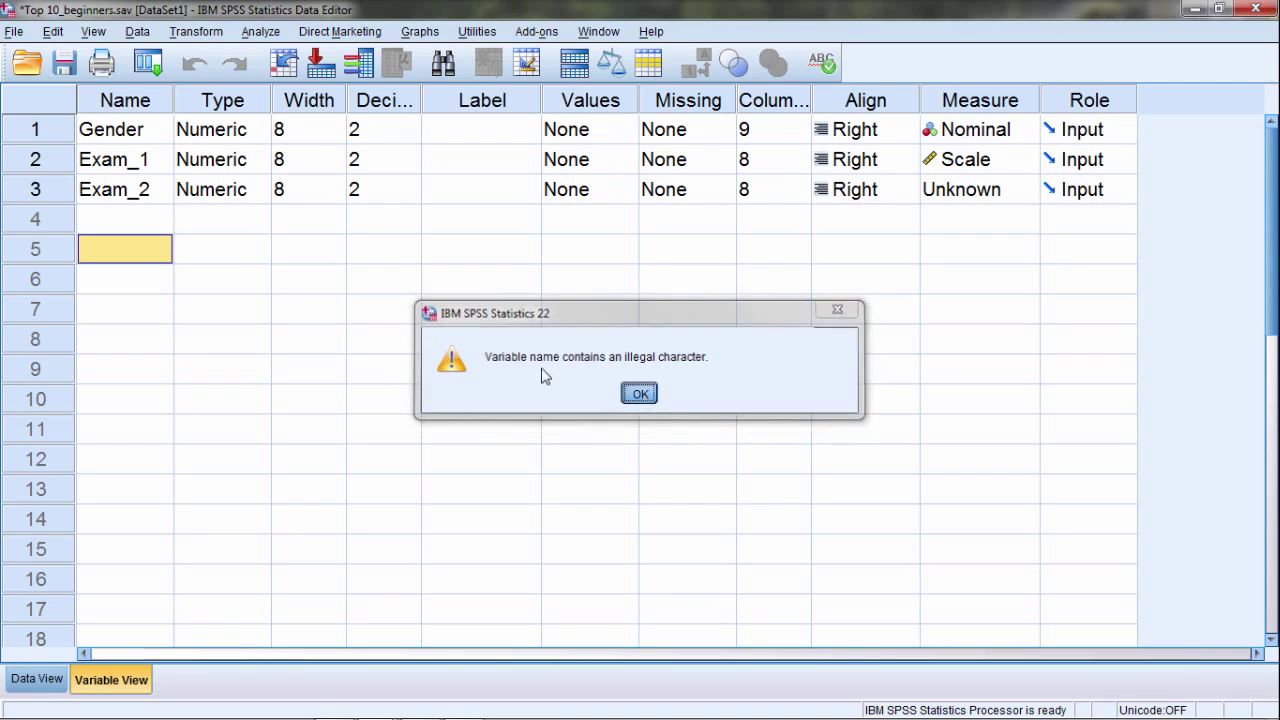
left_click(125, 219)
type("exam")
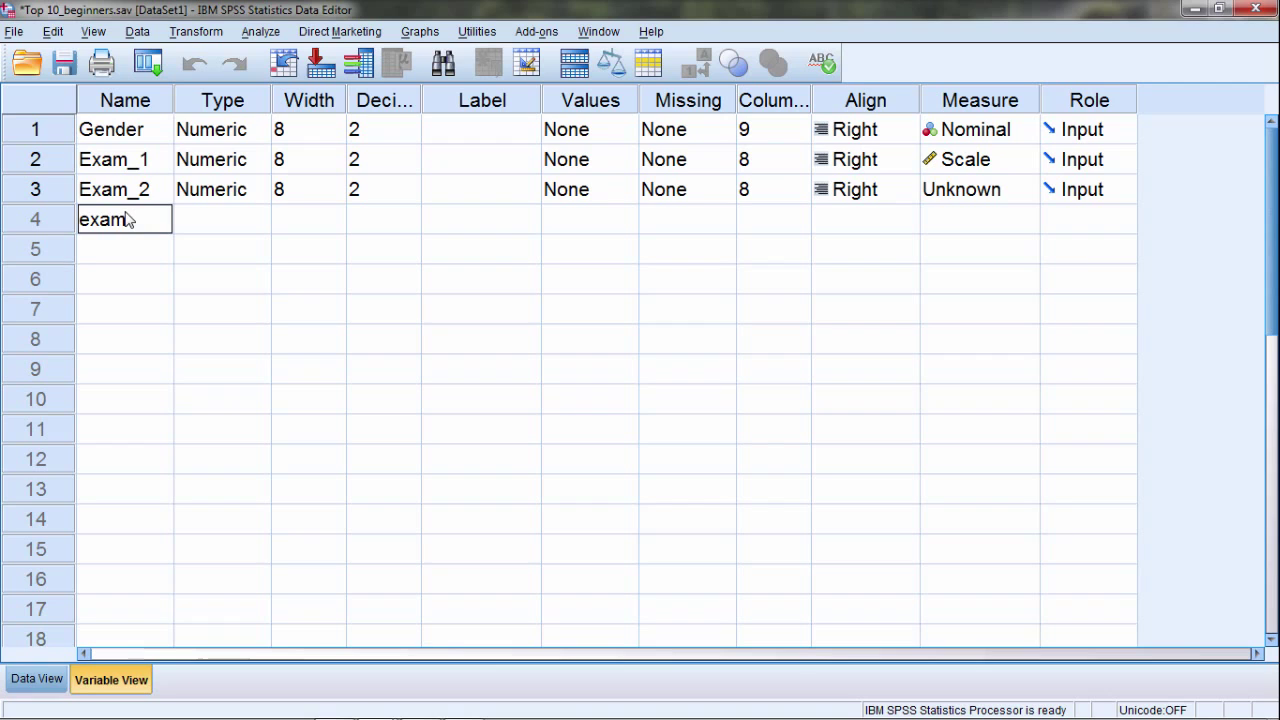
type("3")
type("3")
key("Return")
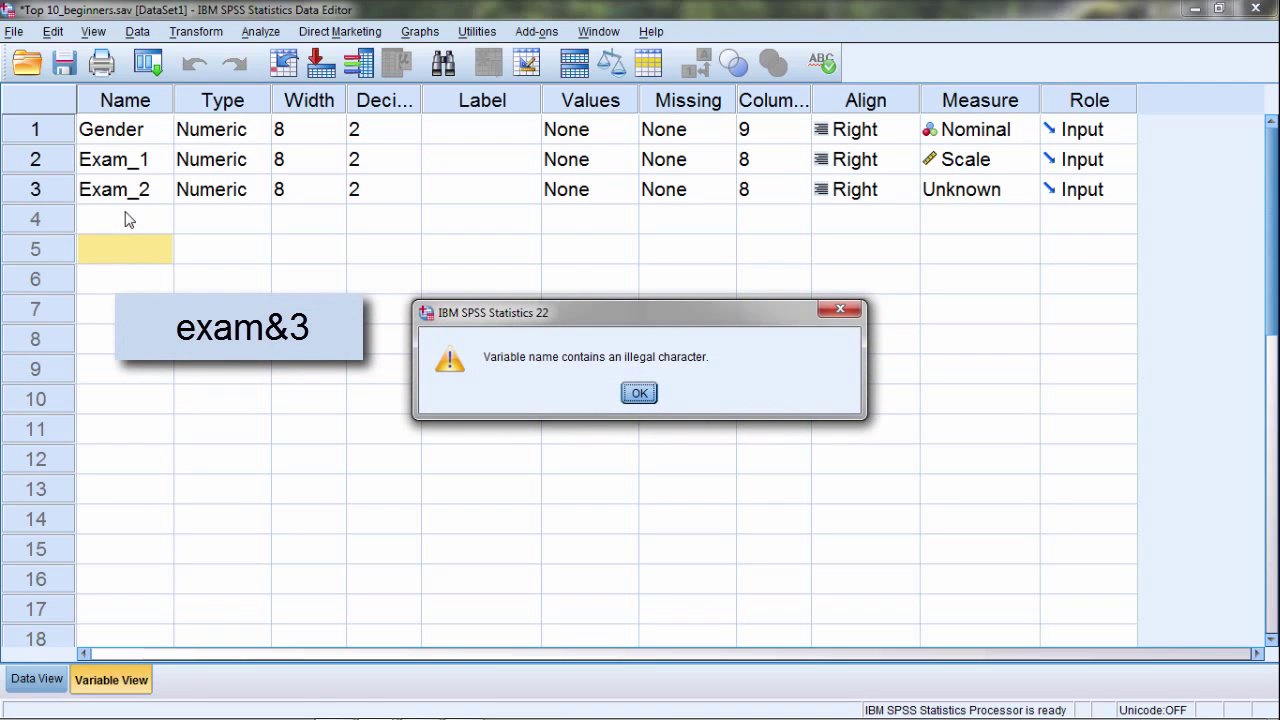
left_click(639, 393)
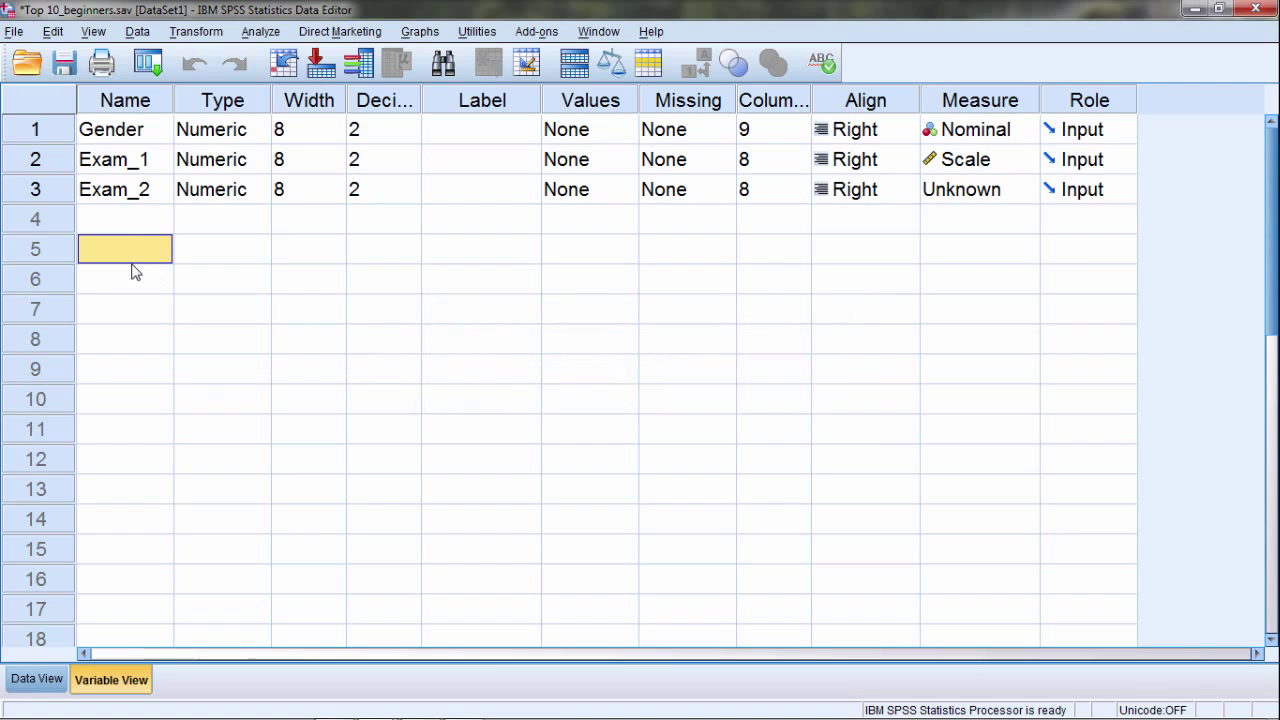
Name the fourth and fifth variables exam3 and e333333
left_click(113, 228)
type("exam3")
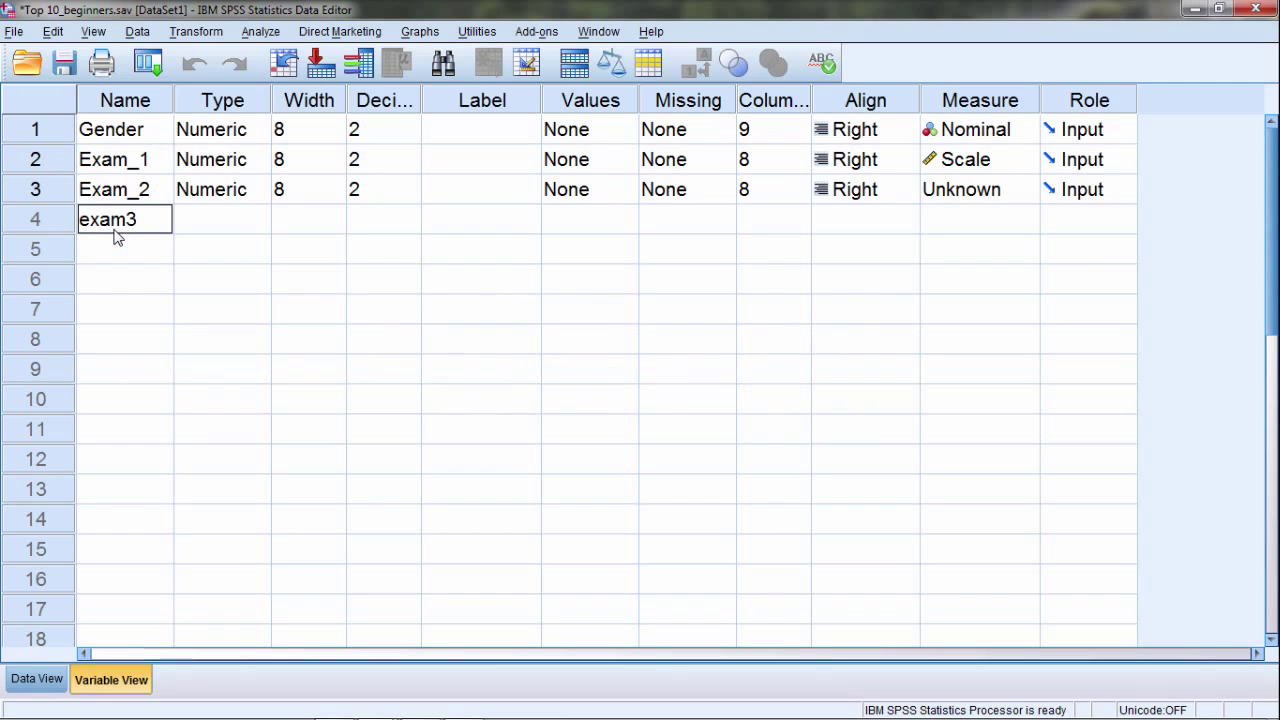
key("Return")
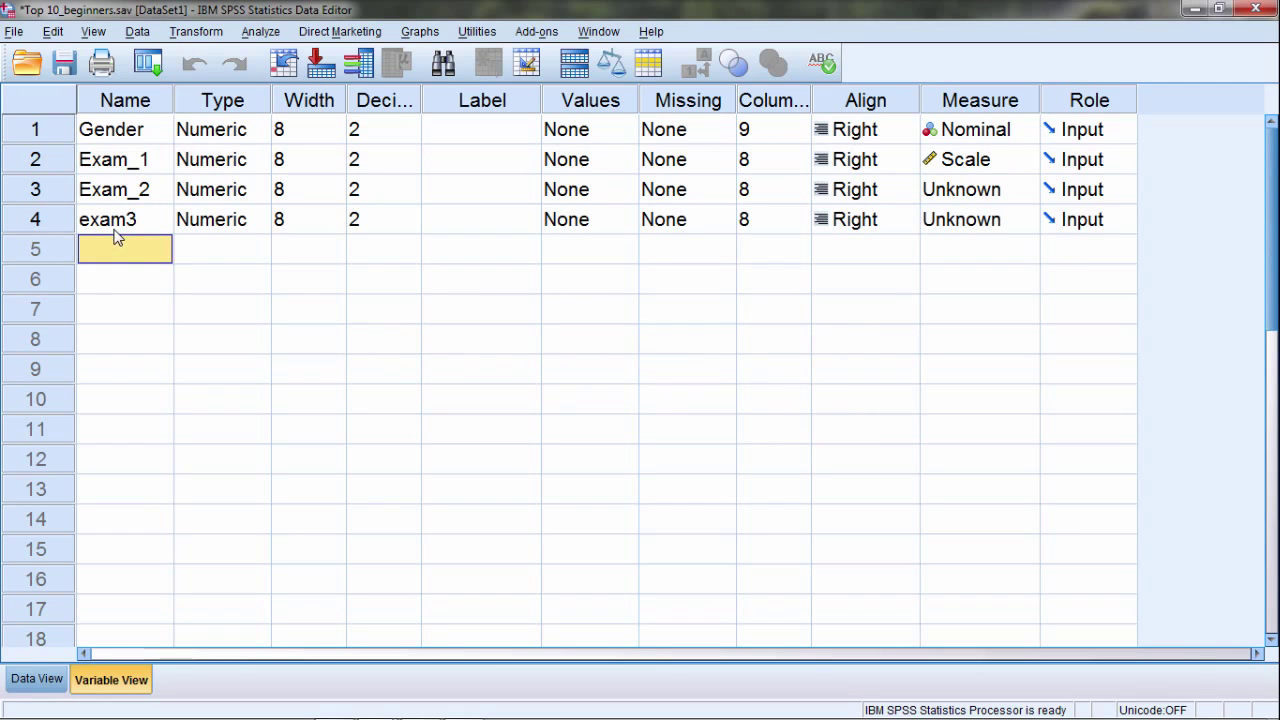
type("exam333")
key("BackSpace")
key("BackSpace")
key("BackSpace")
key("BackSpace")
key("BackSpace")
key("BackSpace")
type("333333")
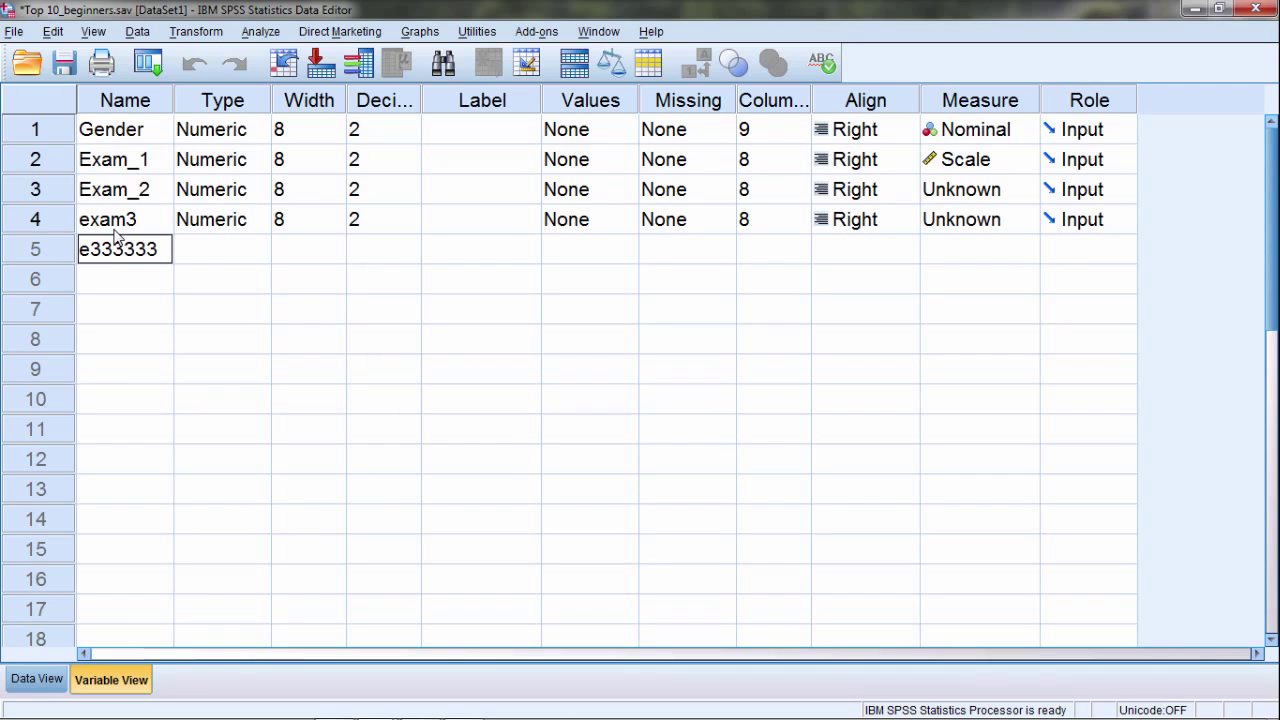
key("Return")
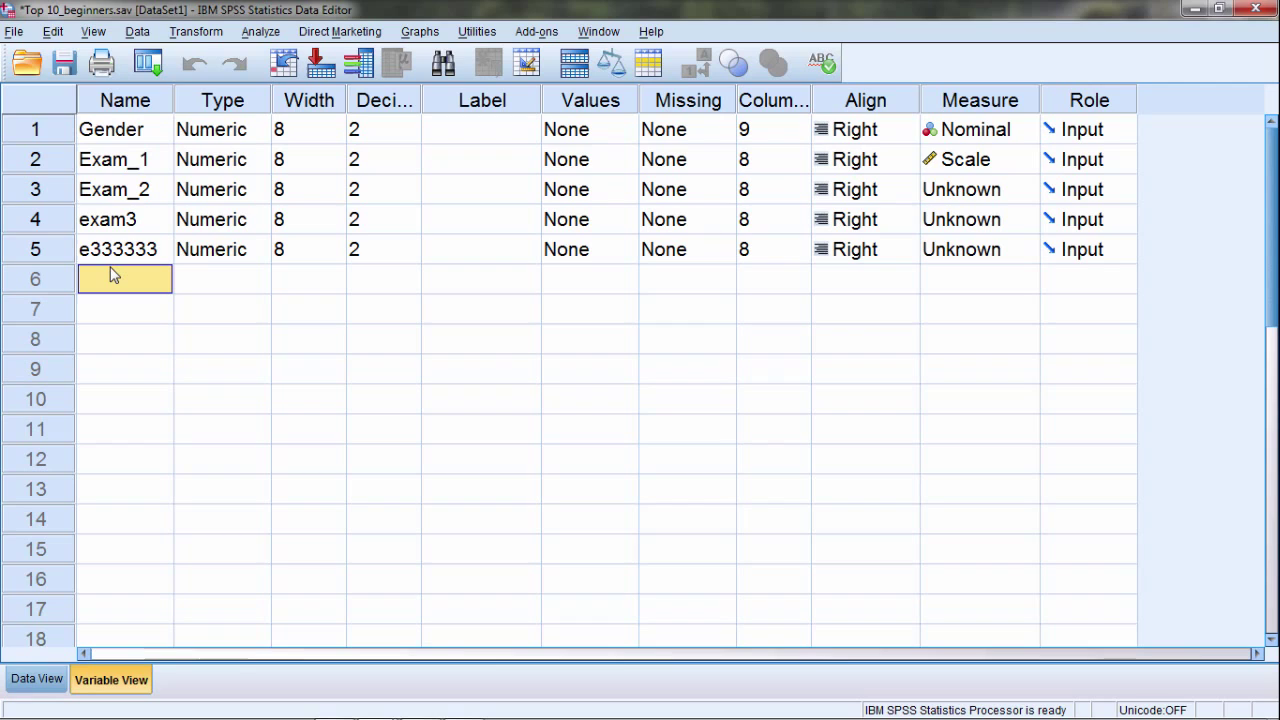
Name the sixth variable exam_3, then select variable rows 4–6
type("exam")
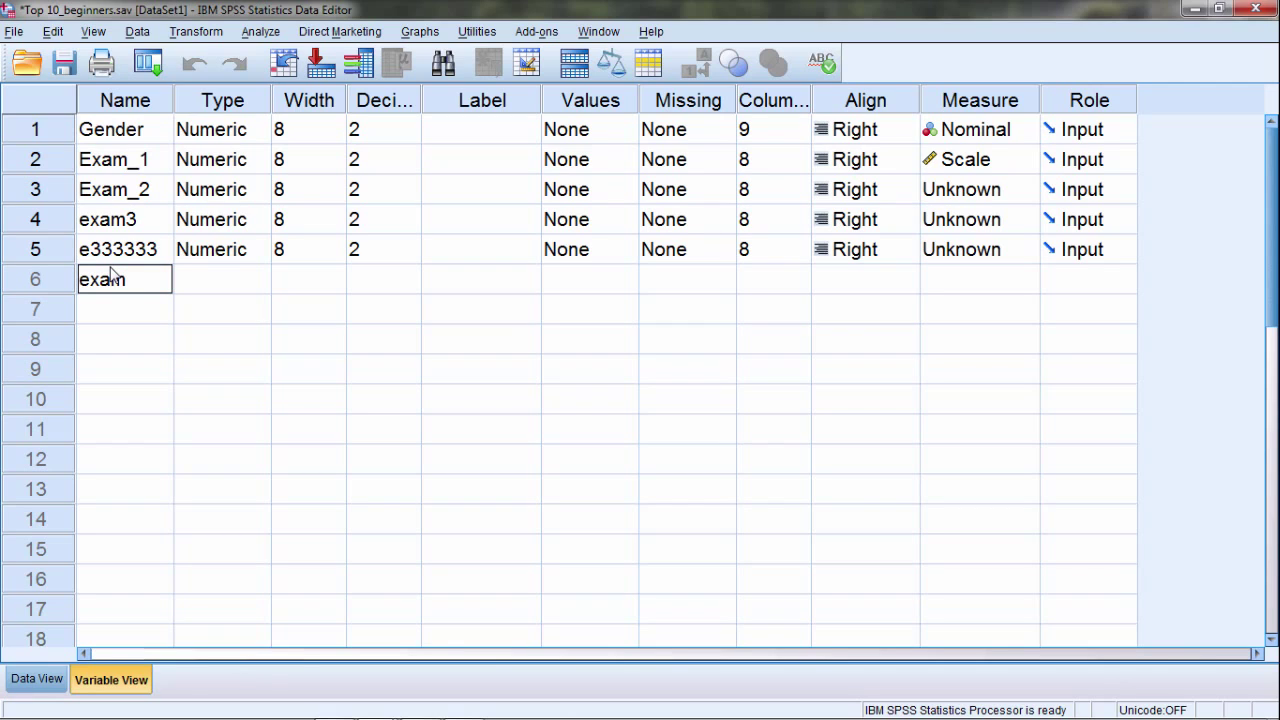
type("_3")
key("Return")
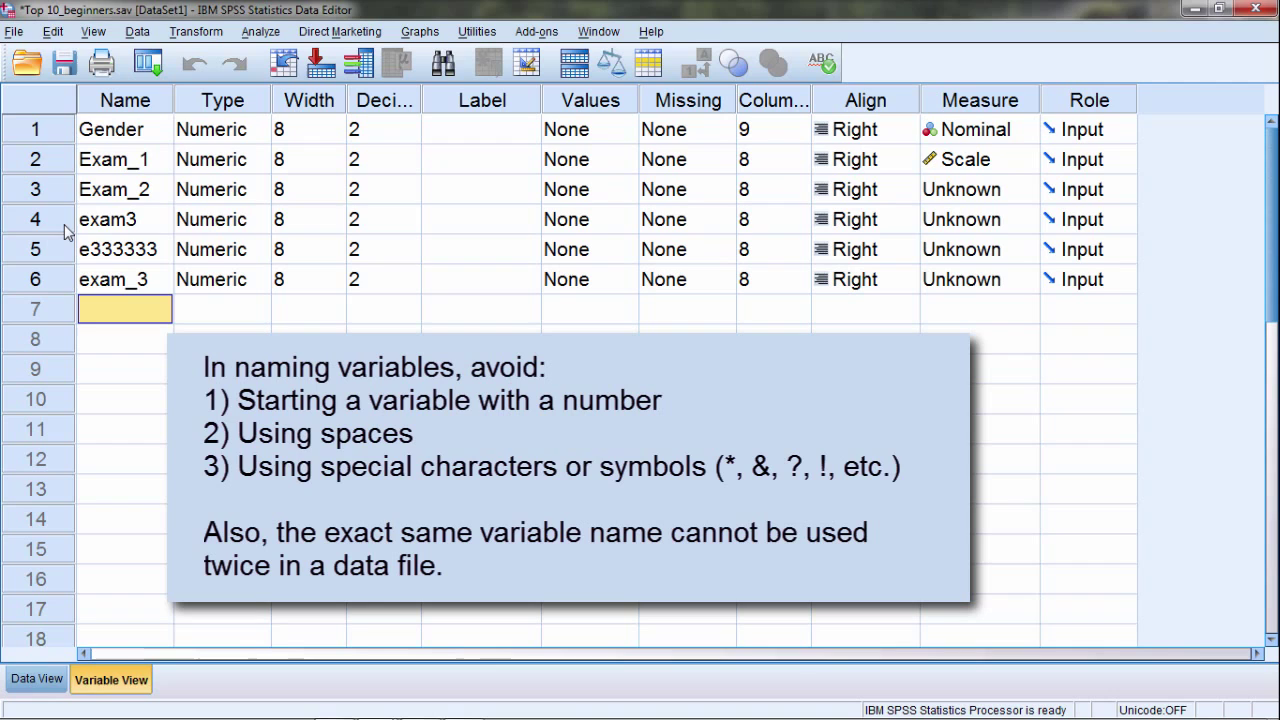
left_click_drag(65, 225, 68, 283)
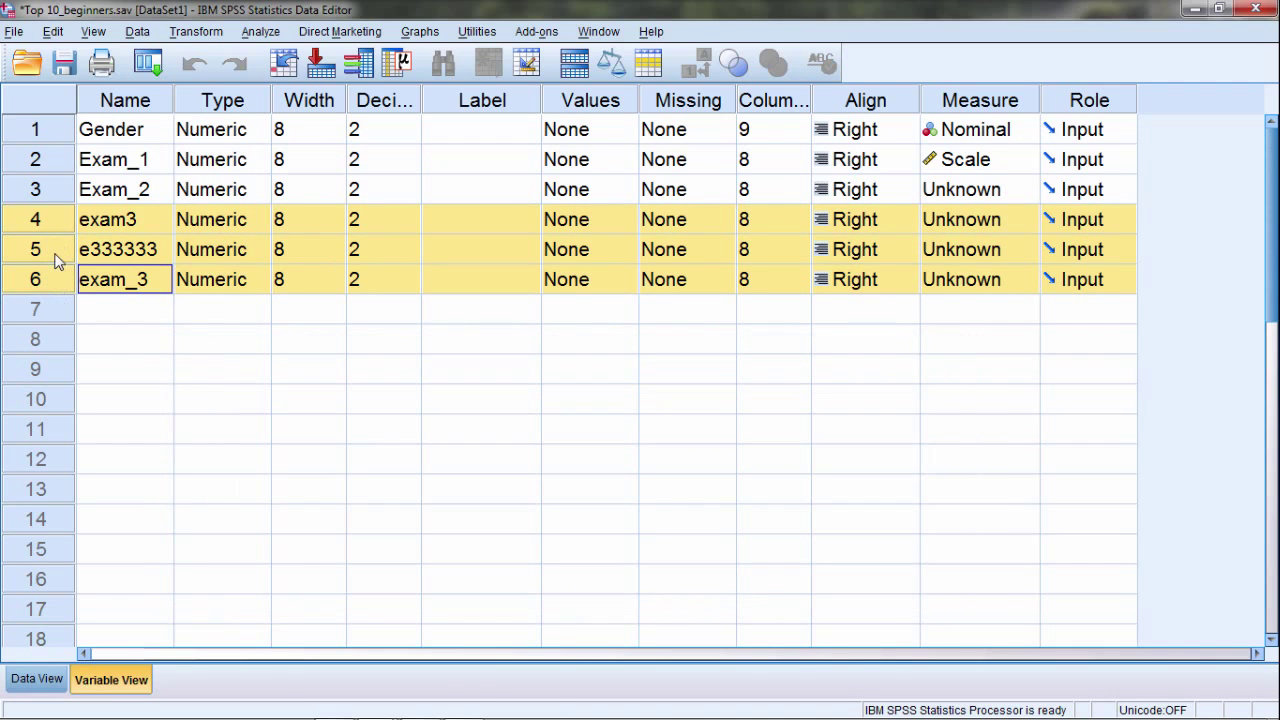
Clear the variables exam3, e333333 and exam_3, then switch to Data View
right_click(57, 261)
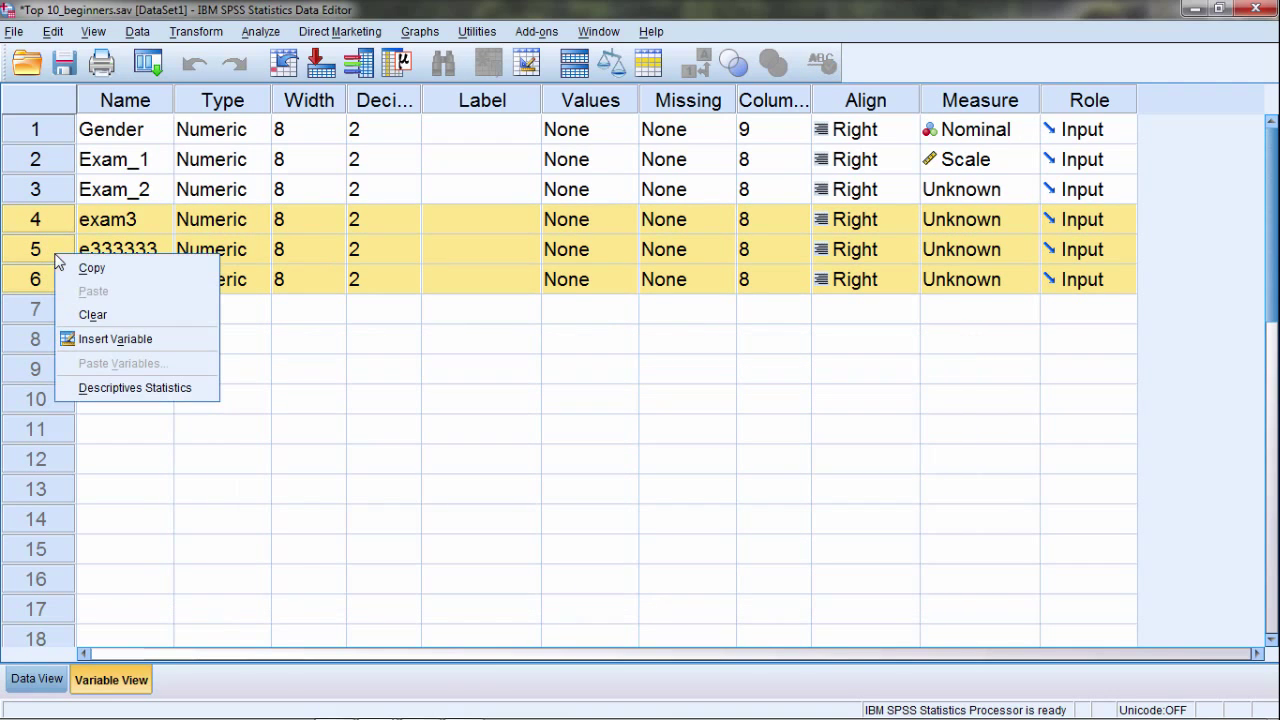
left_click(95, 316)
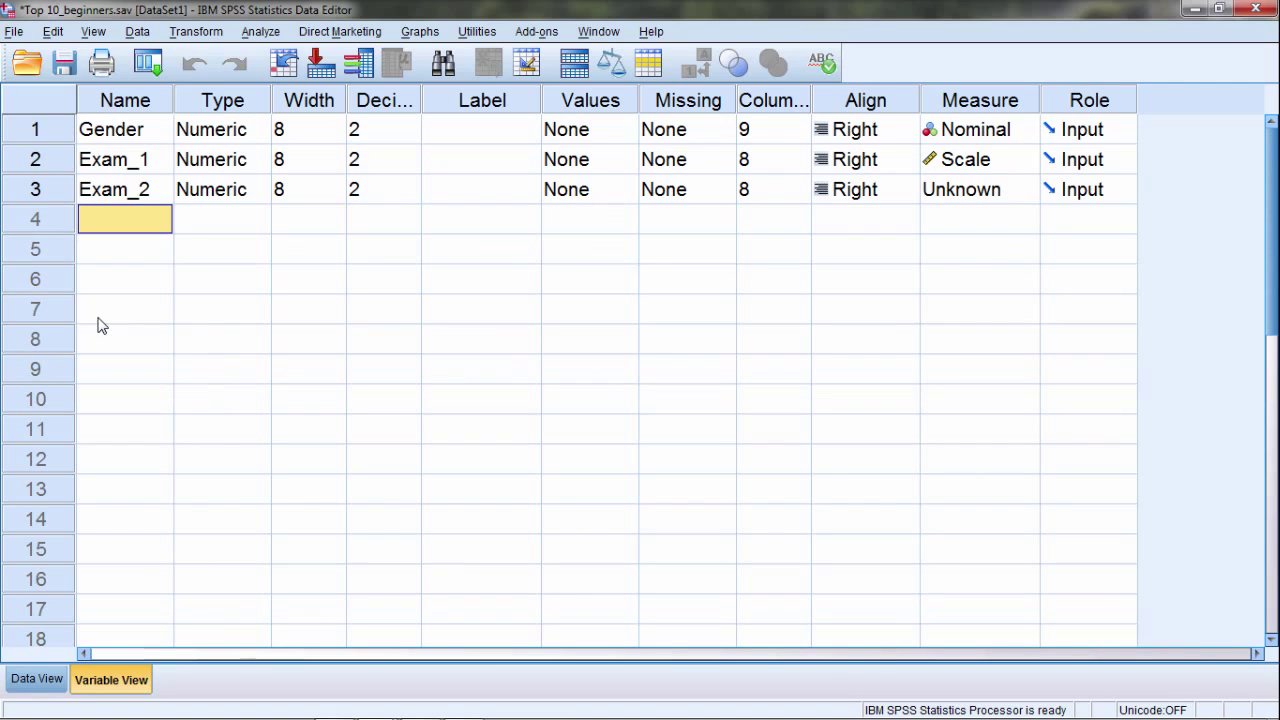
left_click(157, 252)
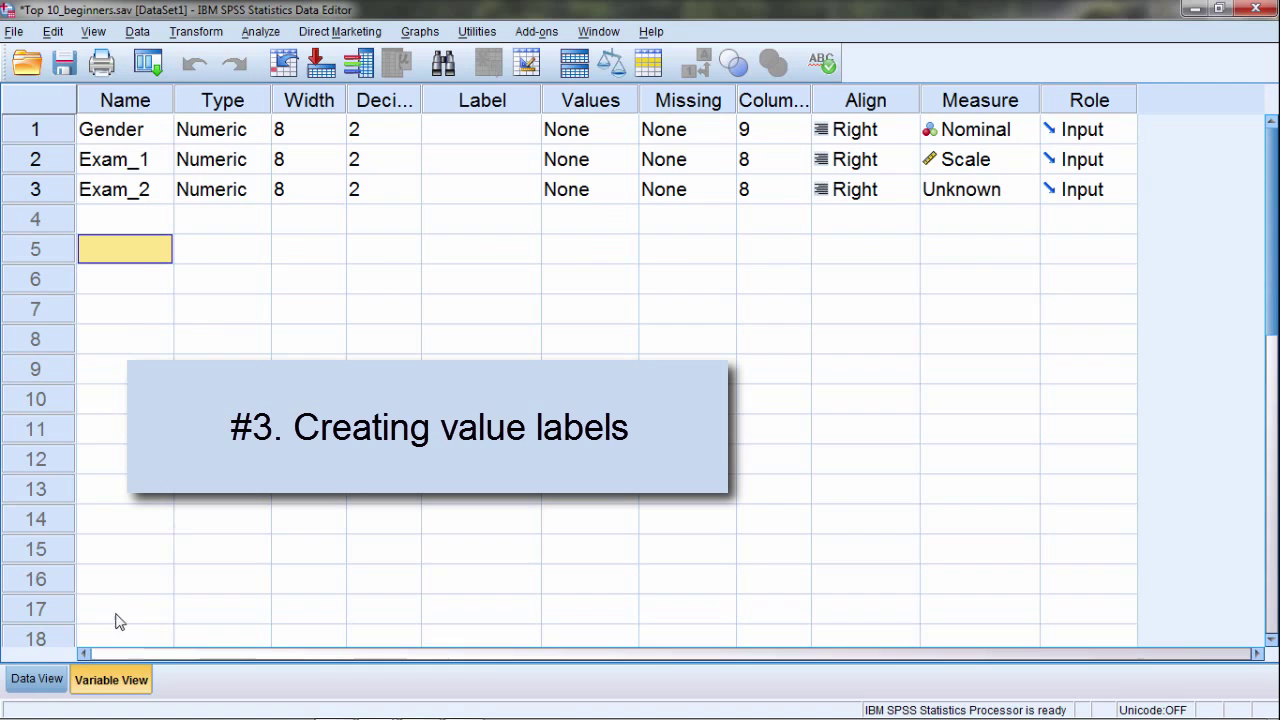
left_click(37, 680)
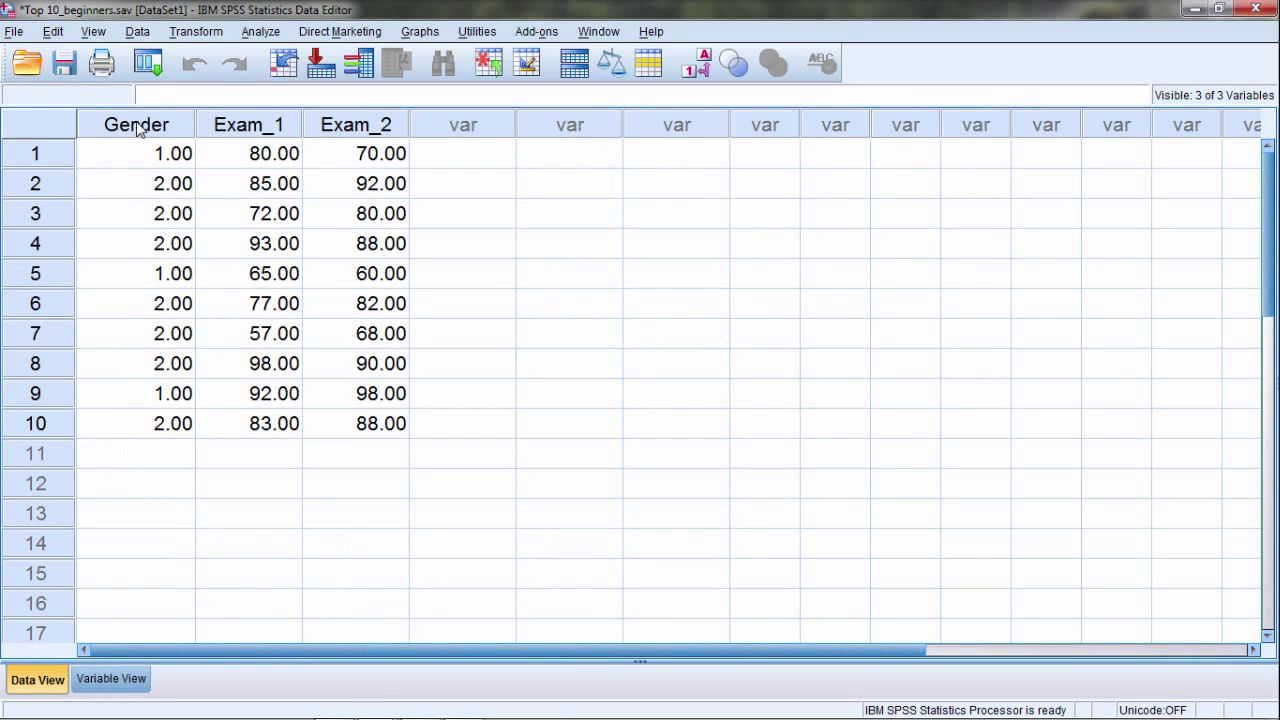
left_click(142, 126)
left_click(170, 160)
left_click_drag(170, 160, 176, 424)
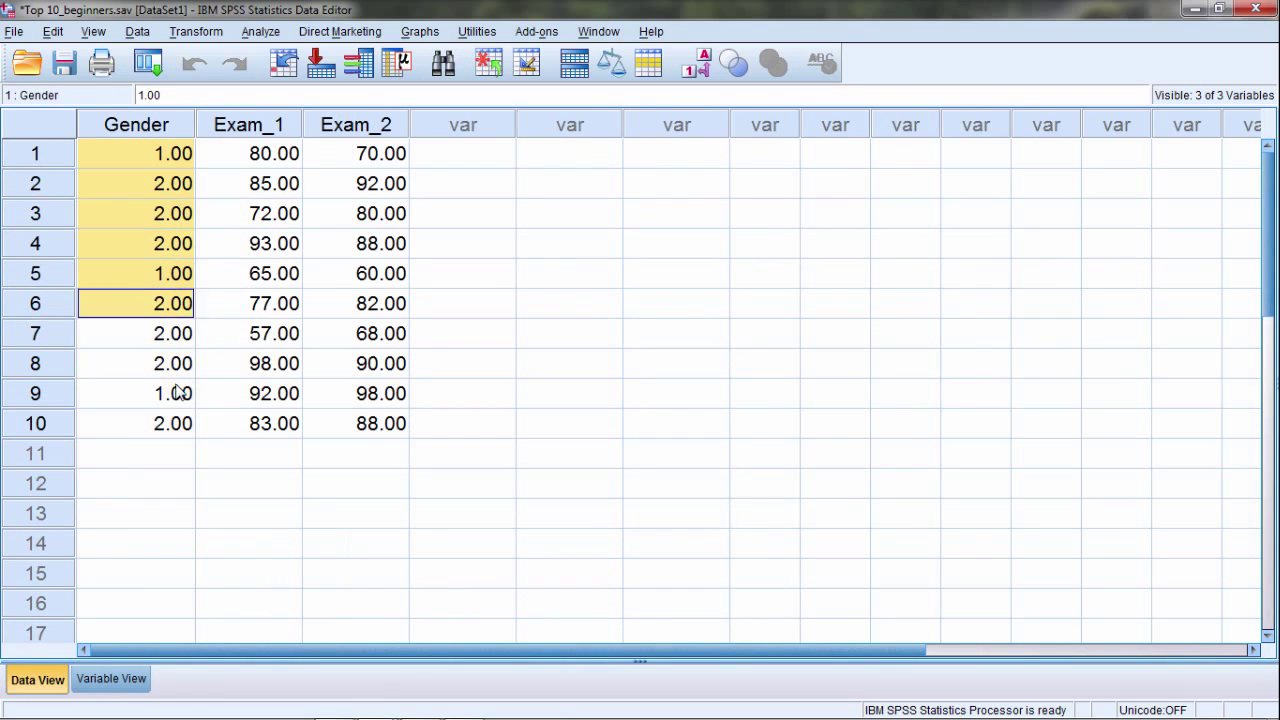
left_click(180, 462)
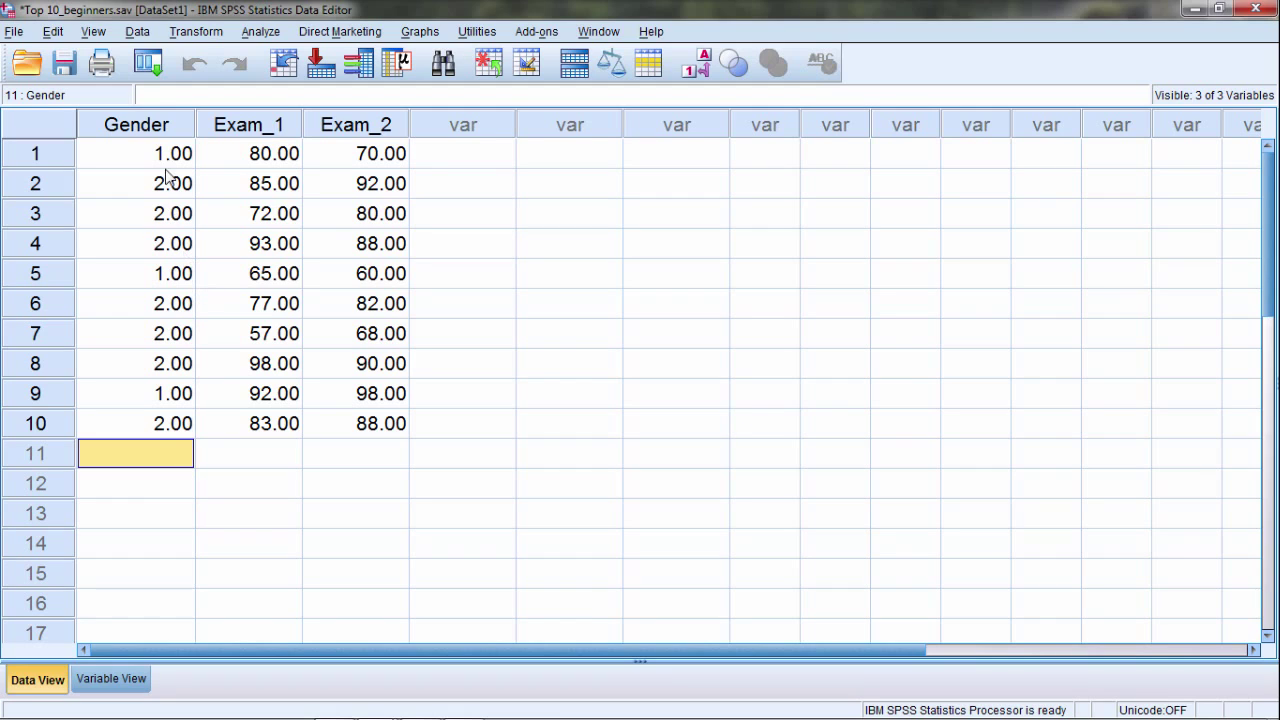
left_click_drag(170, 160, 160, 428)
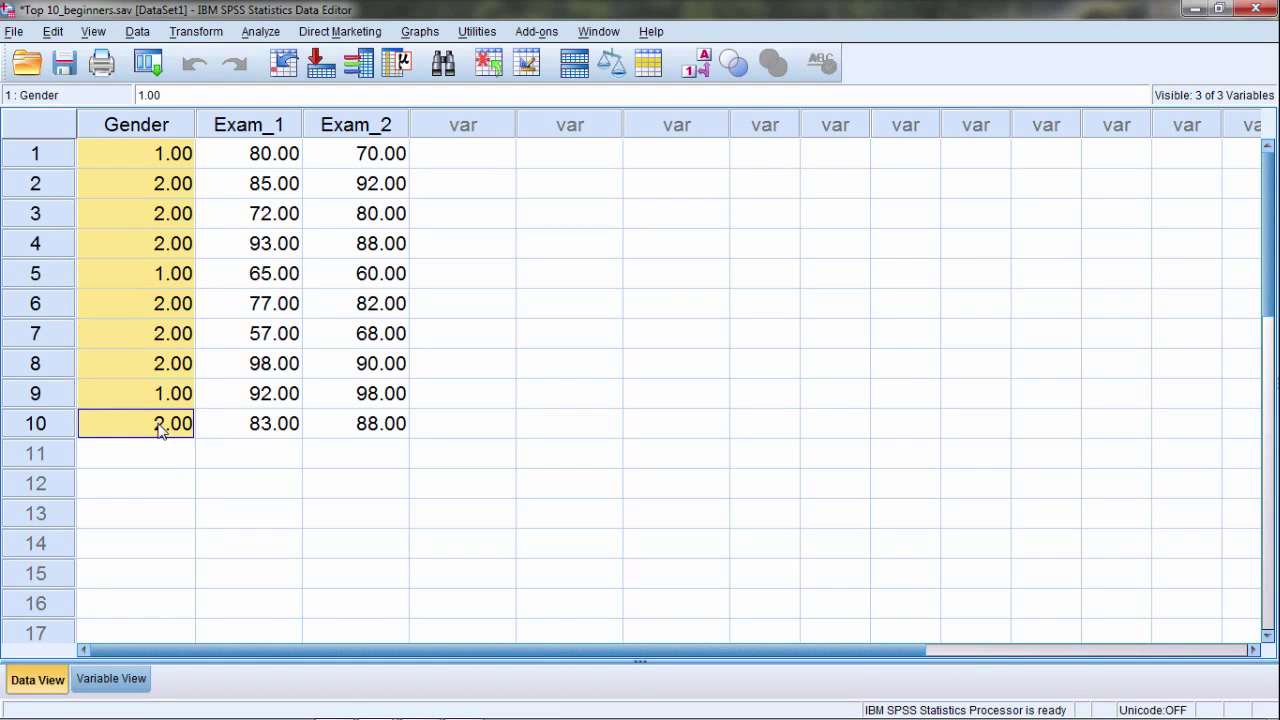
left_click(218, 467)
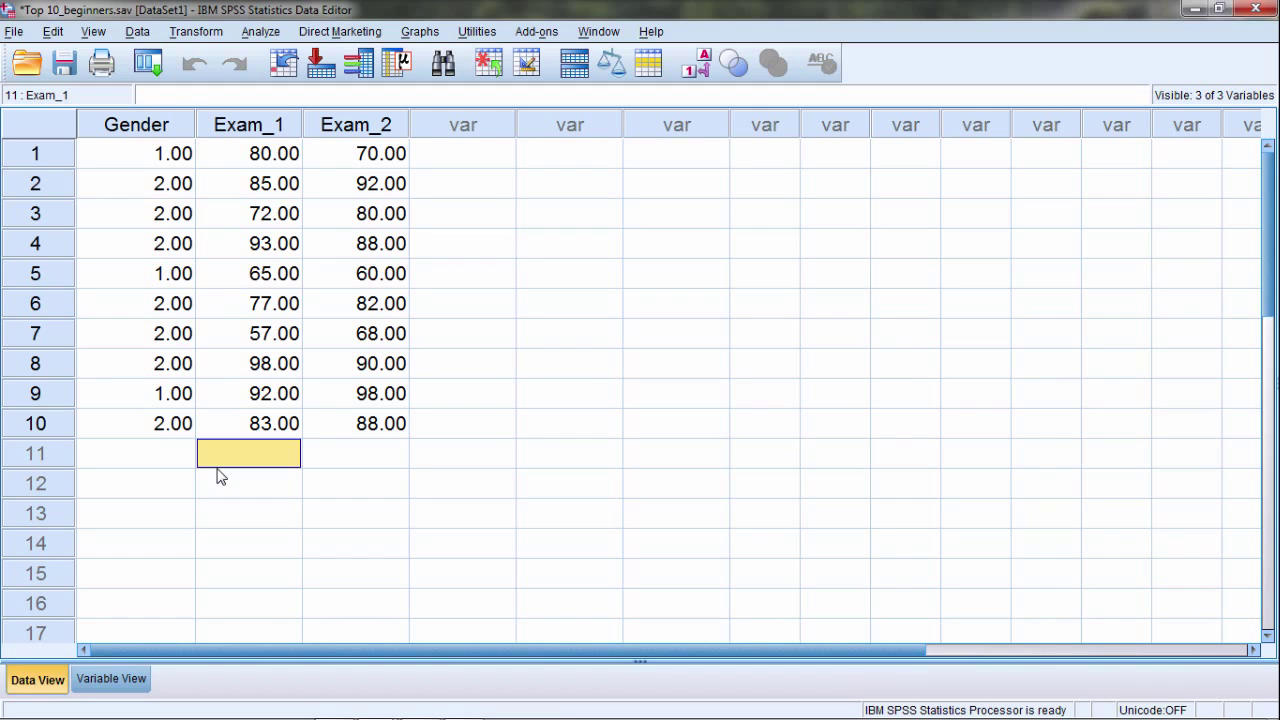
left_click(157, 165)
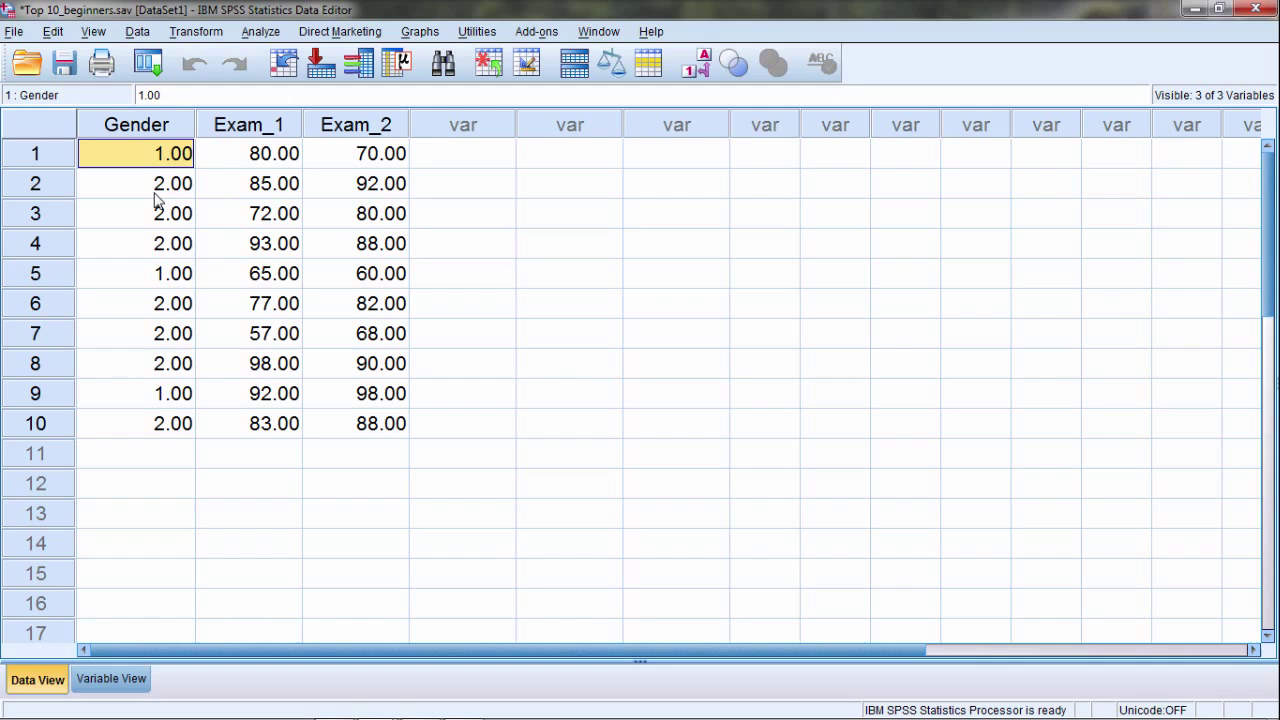
left_click(157, 189)
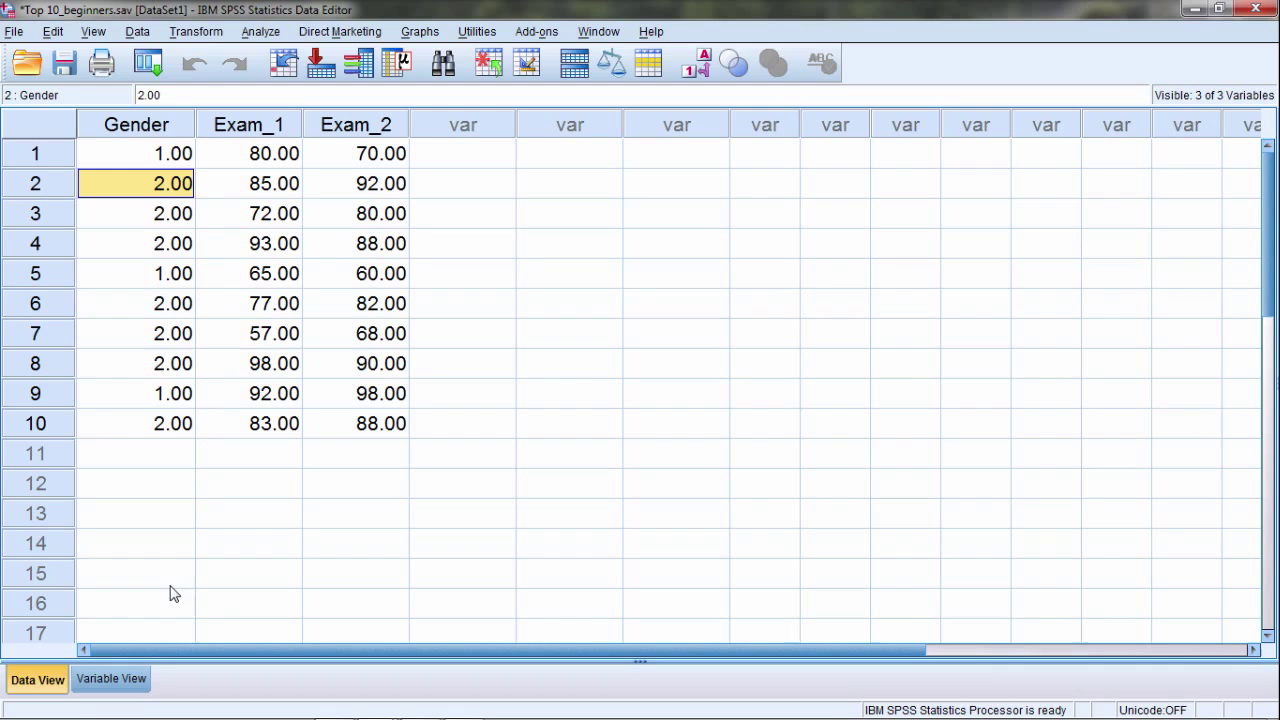
In Variable View, open the Value Labels dialog from Gender's Values cell
left_click(89, 691)
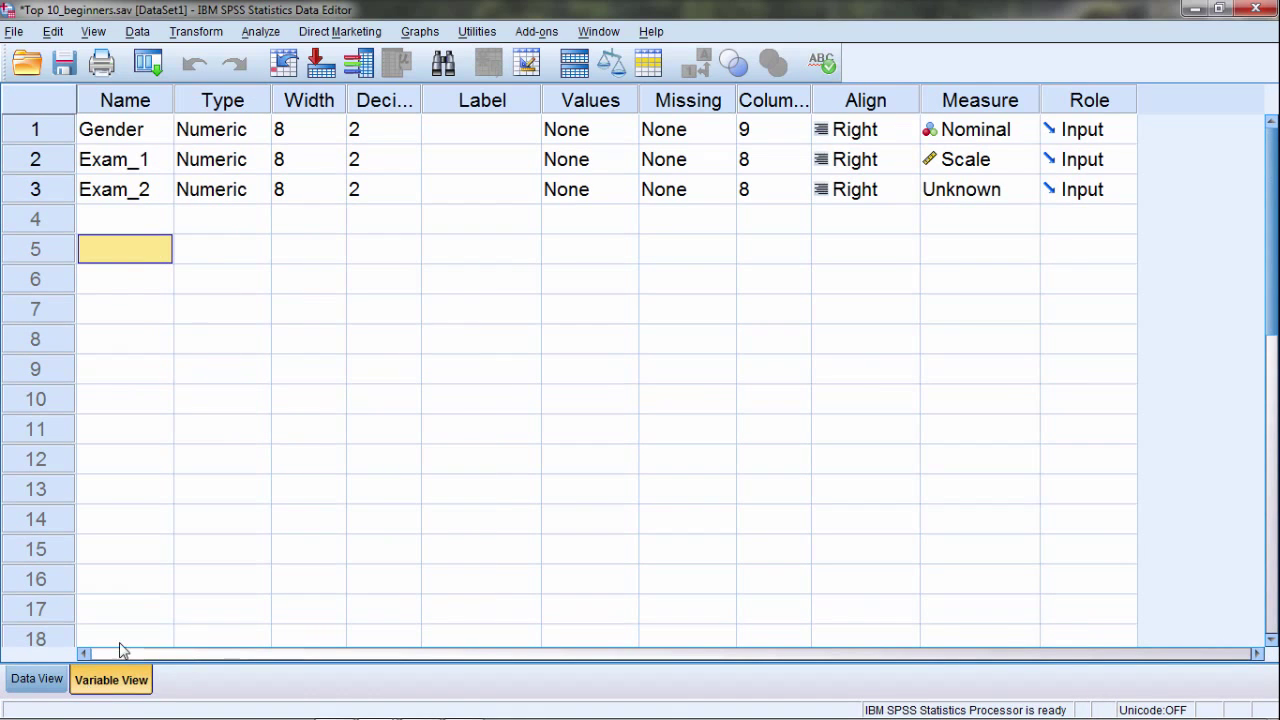
left_click(101, 142)
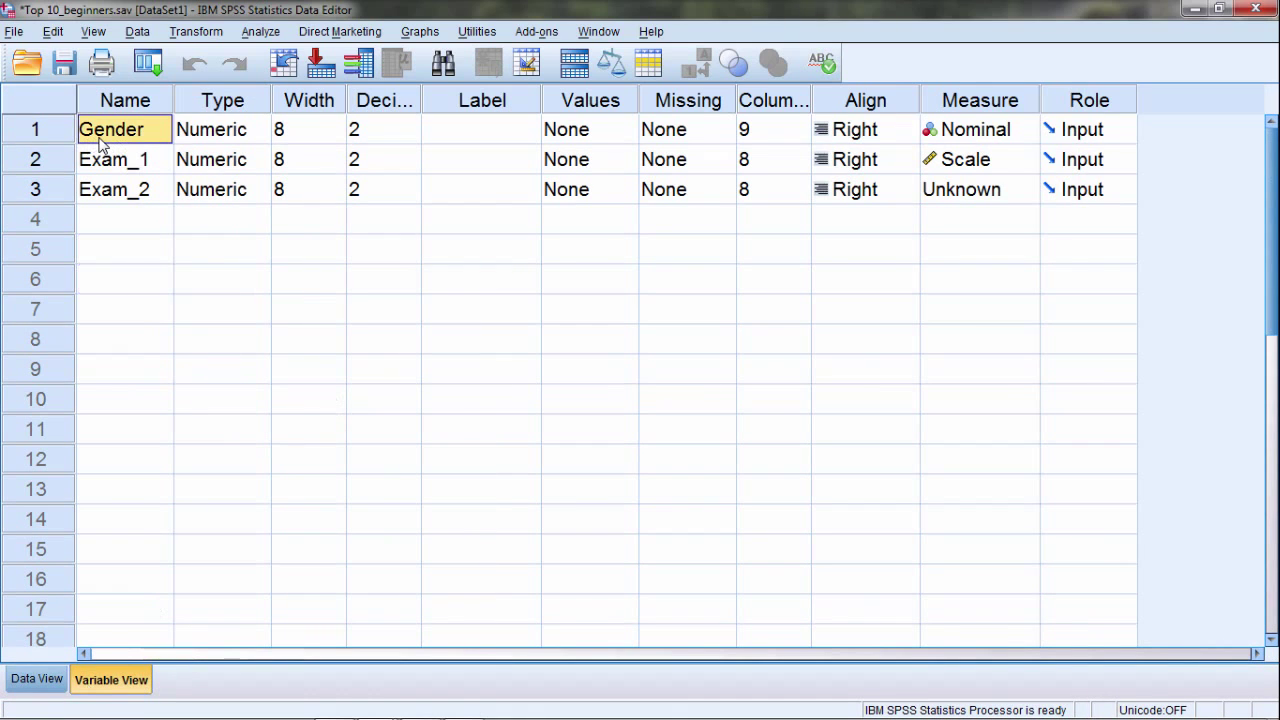
left_click(594, 134)
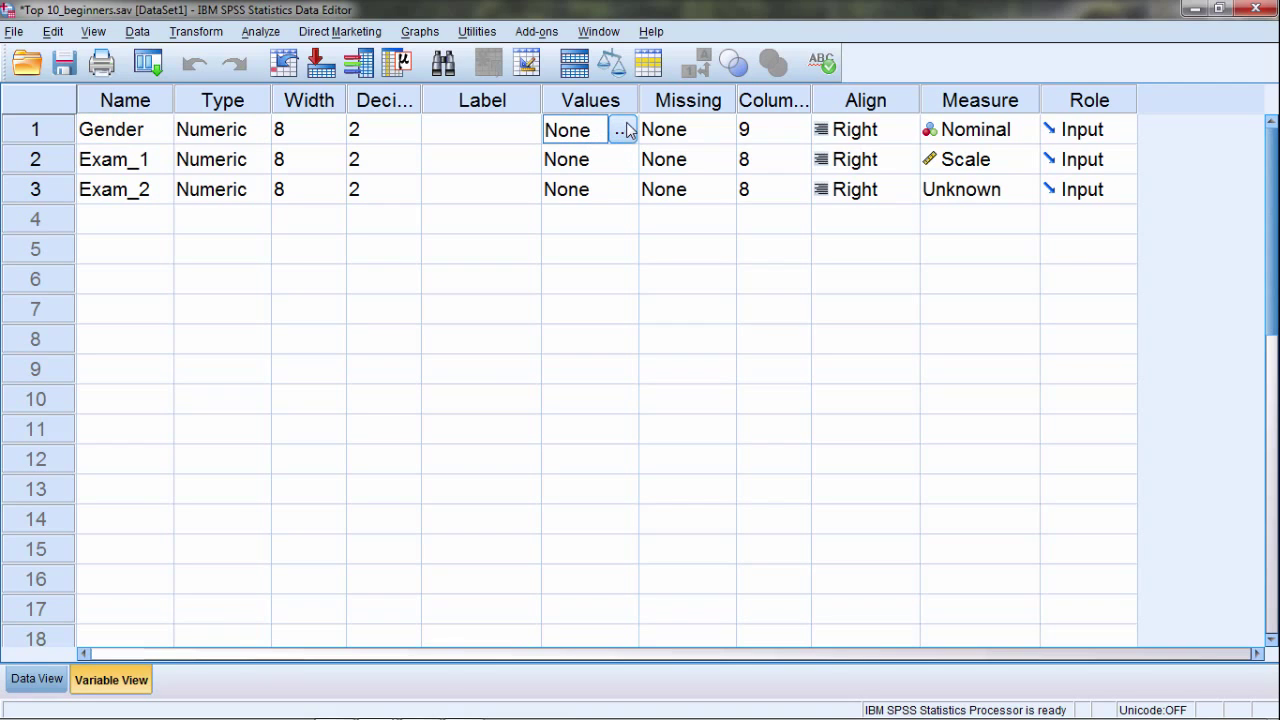
left_click(622, 134)
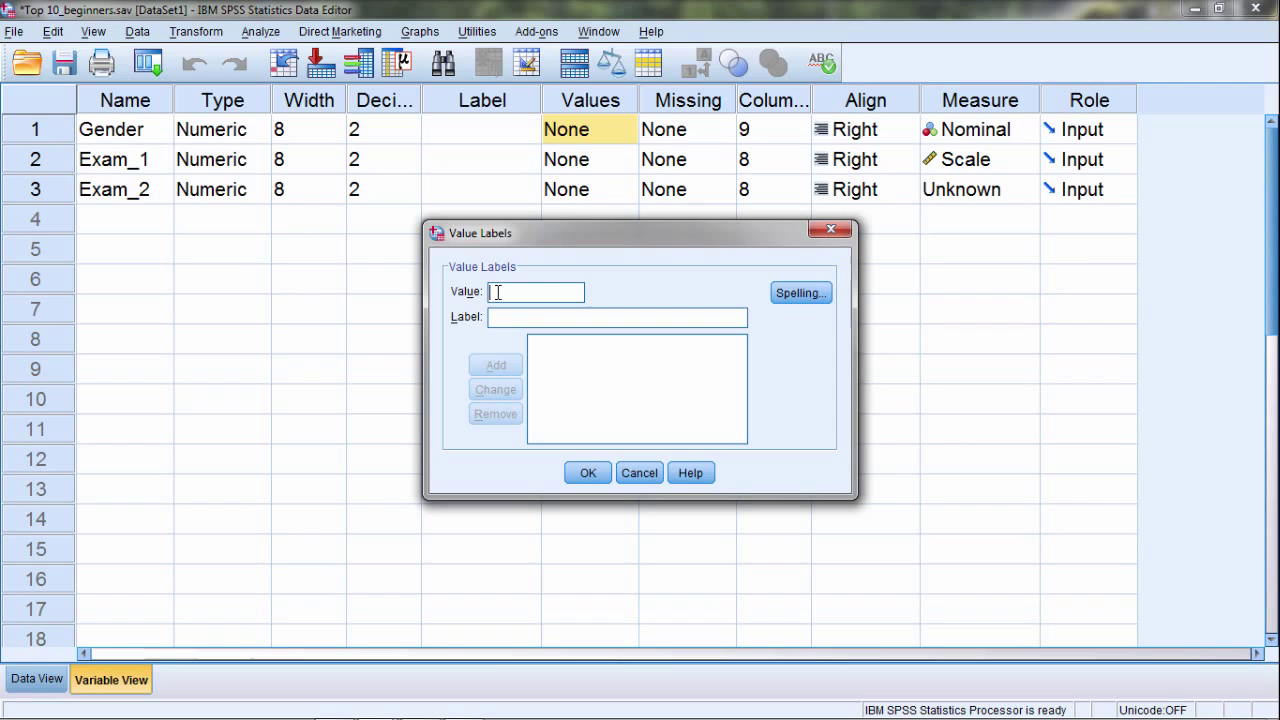
Add Gender value labels 1 = male and 2 = female and confirm with OK
type("1")
left_click(544, 318)
type("ma")
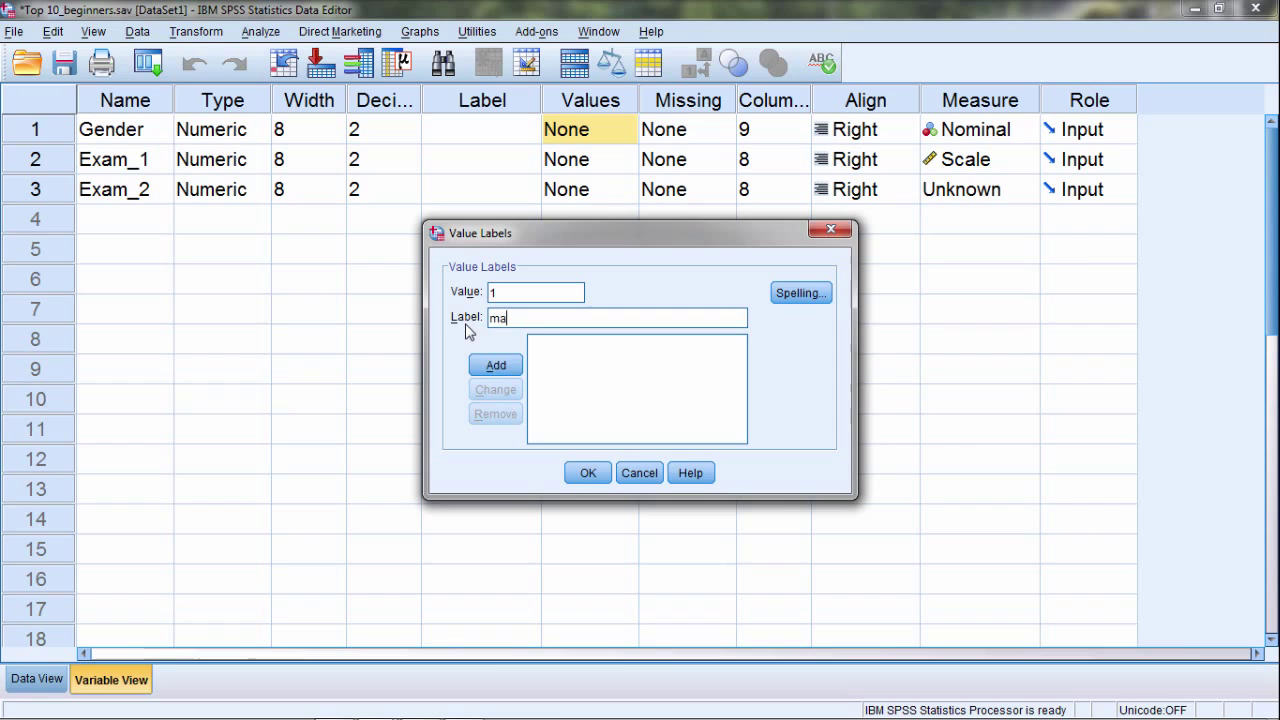
type("le")
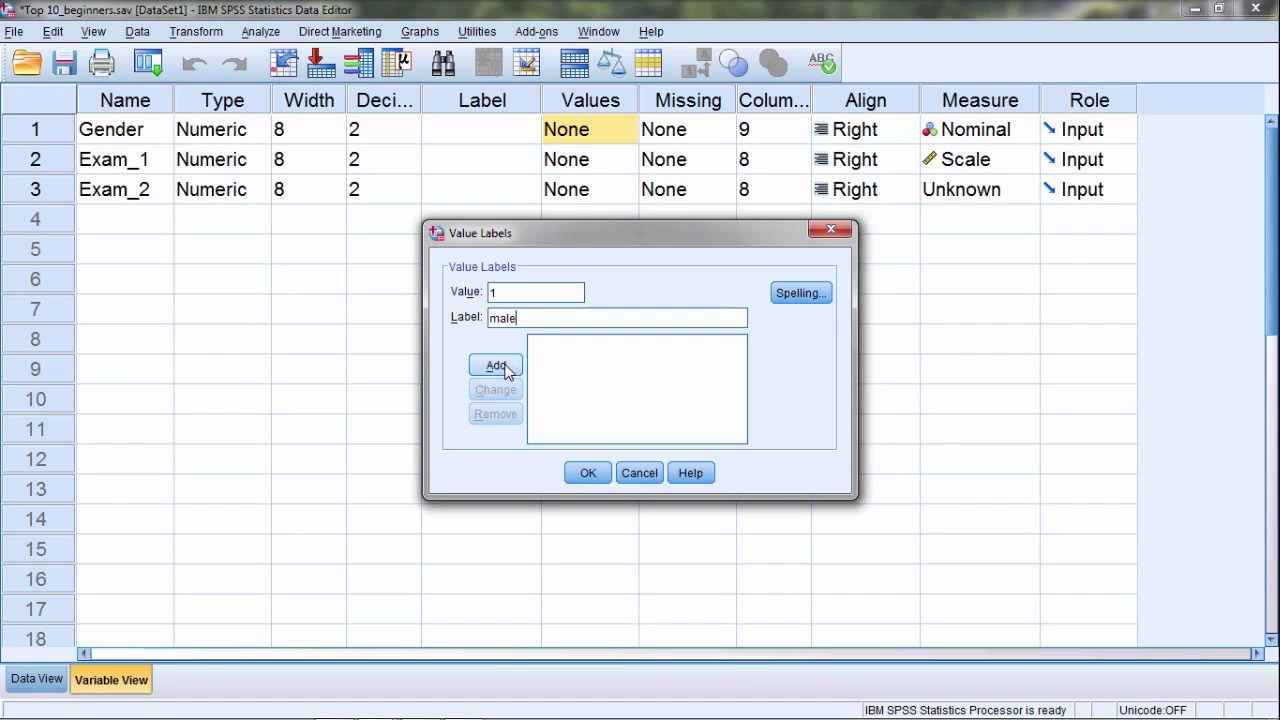
left_click(505, 368)
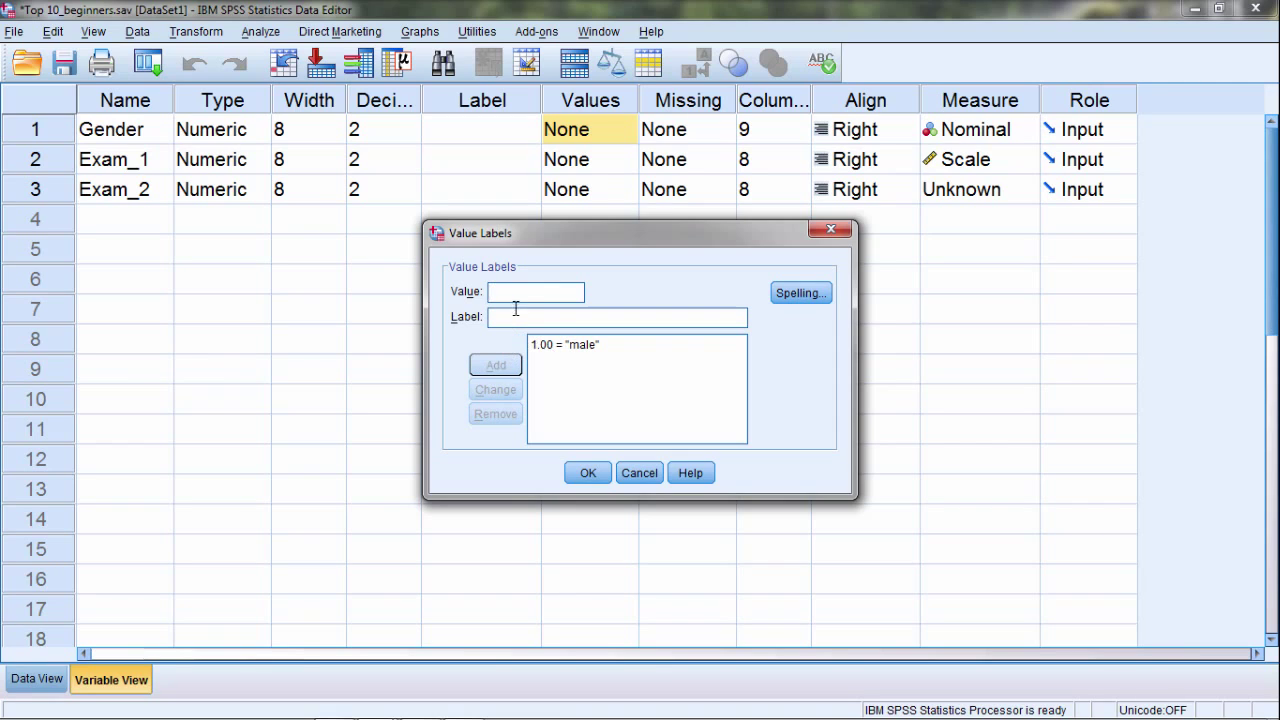
type("2")
key("Tab")
type("fe")
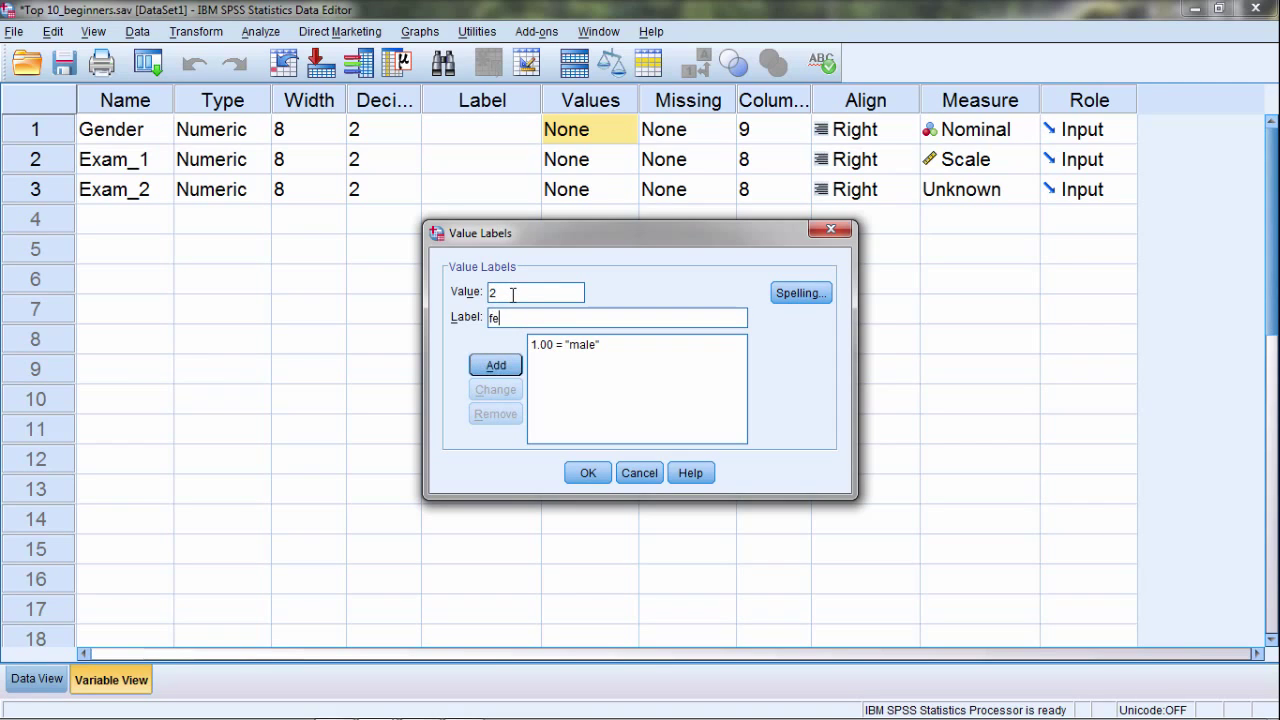
type("male")
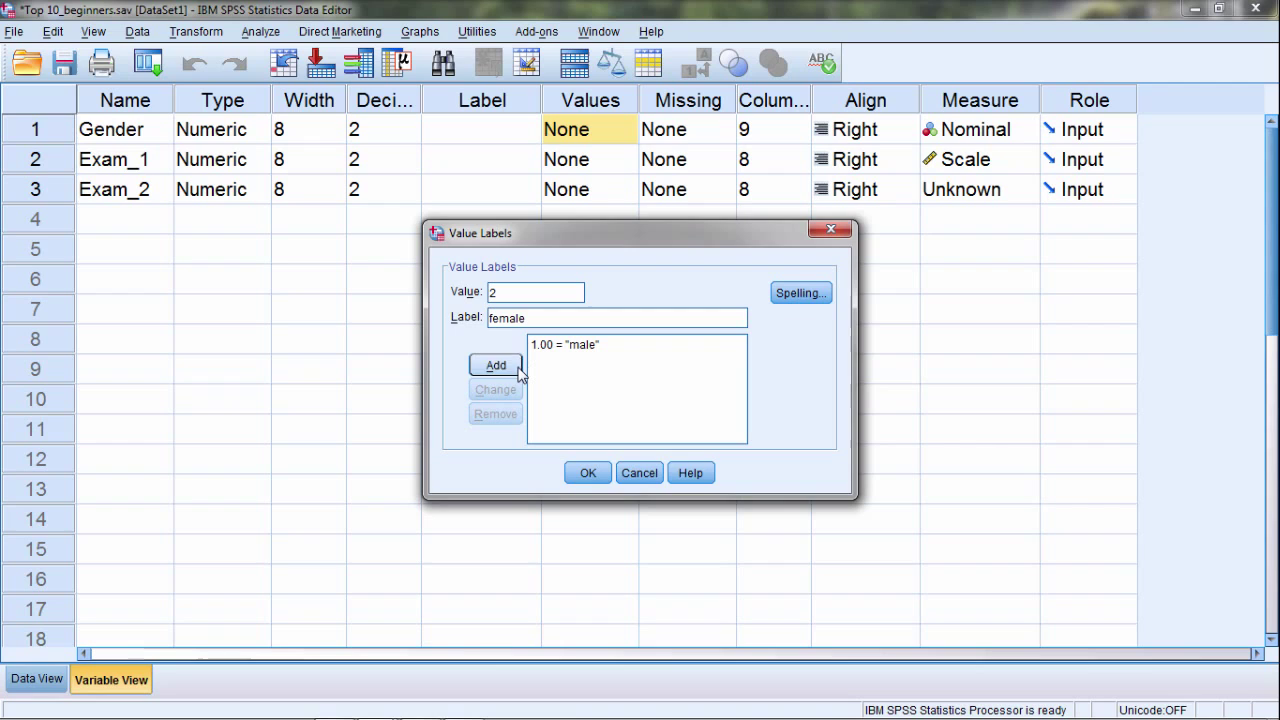
left_click(517, 370)
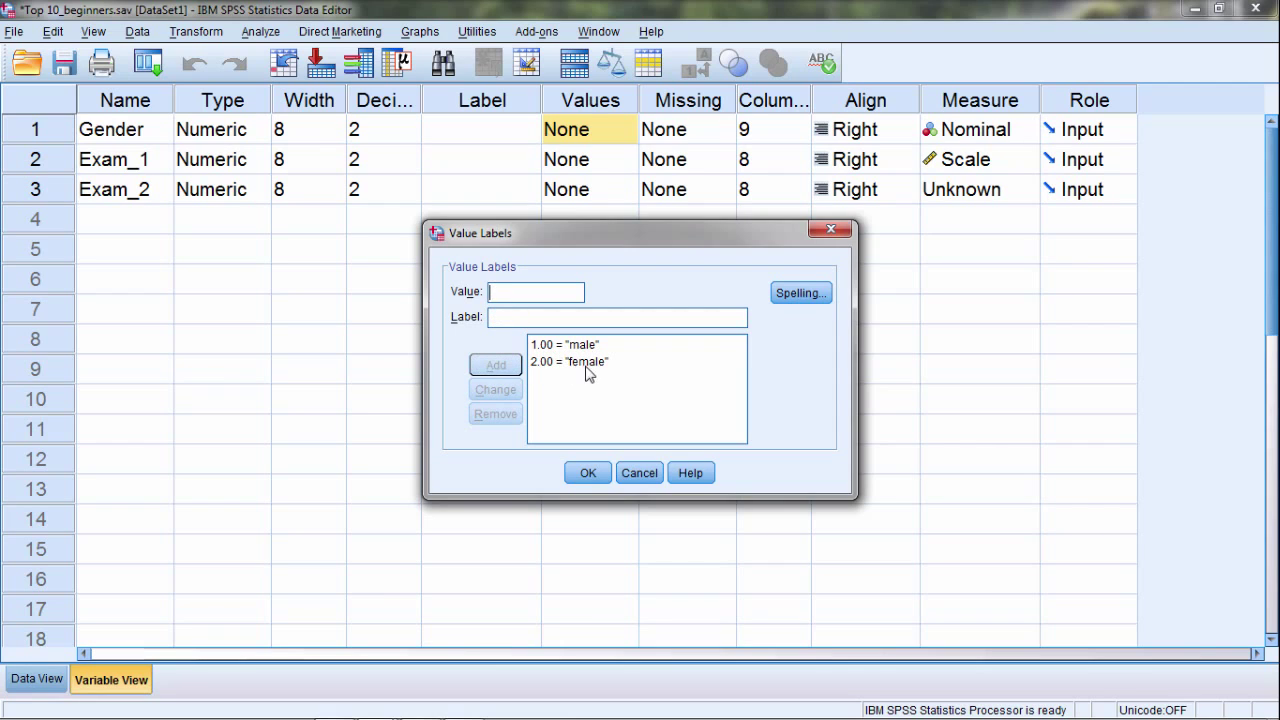
left_click(587, 478)
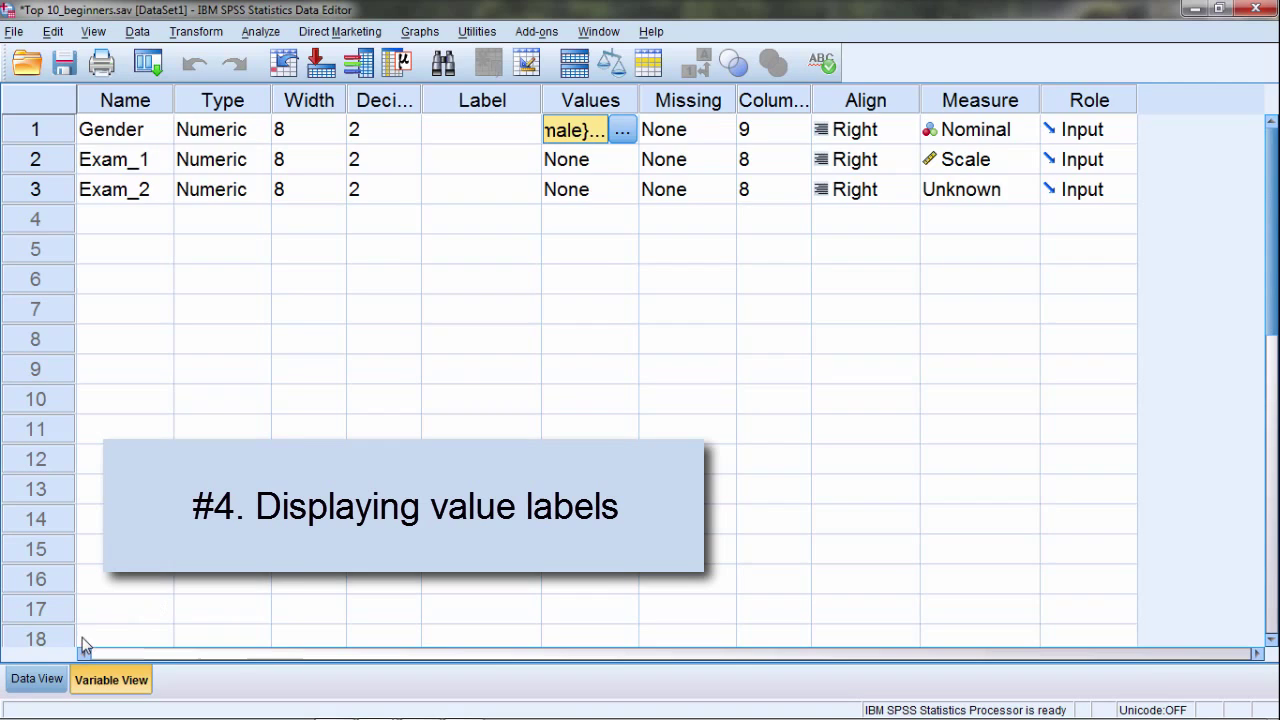
Turn on Value Labels in Data View so Gender reads male/female, checking the column
left_click(37, 679)
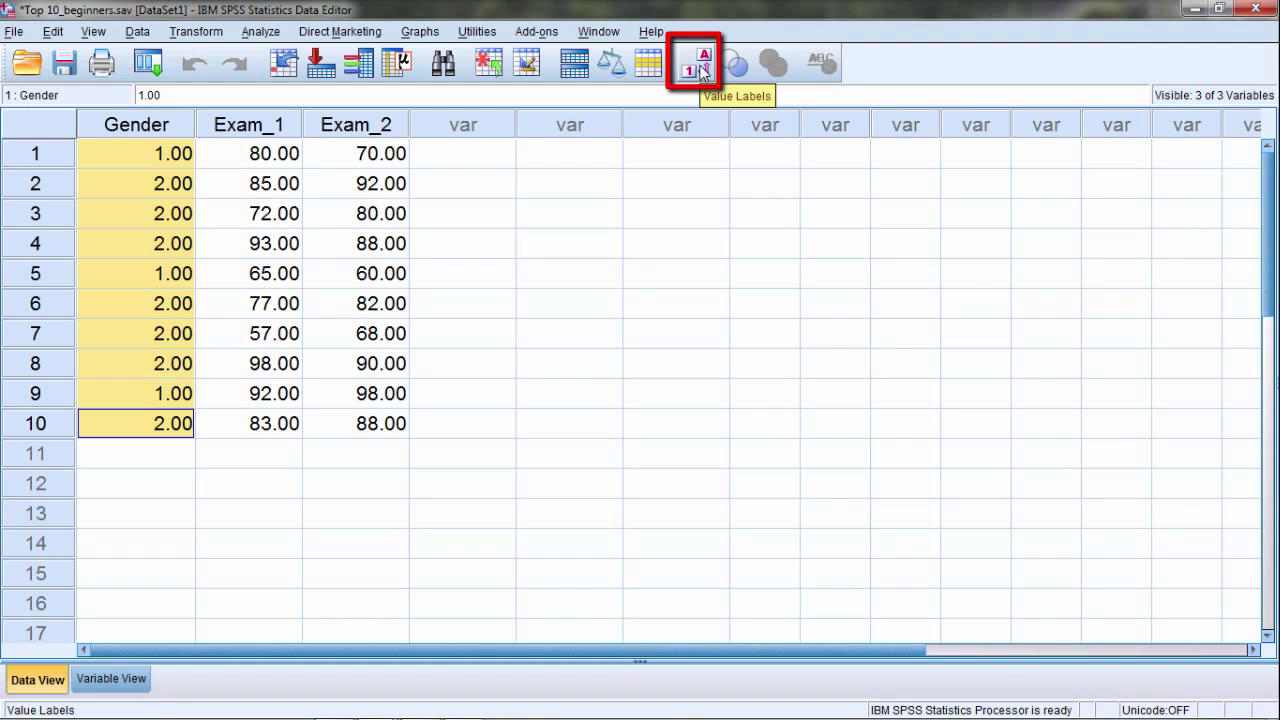
left_click(703, 68)
left_click(167, 155)
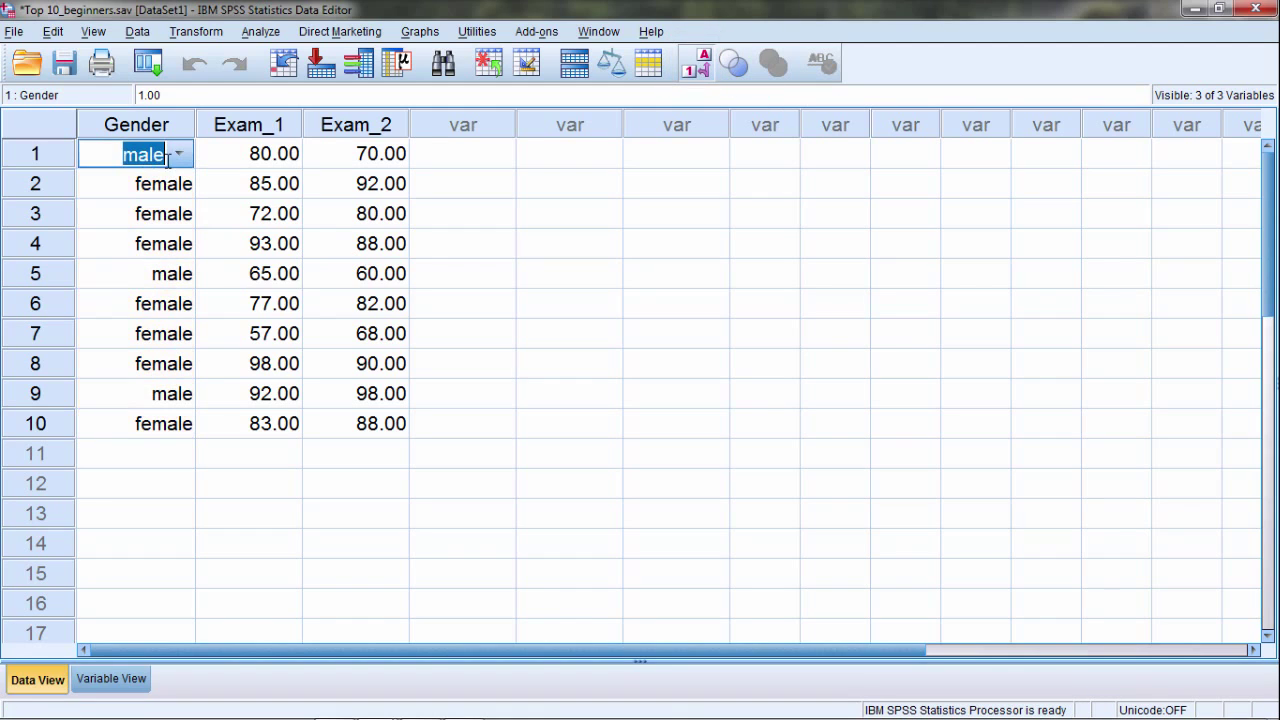
left_click(137, 126)
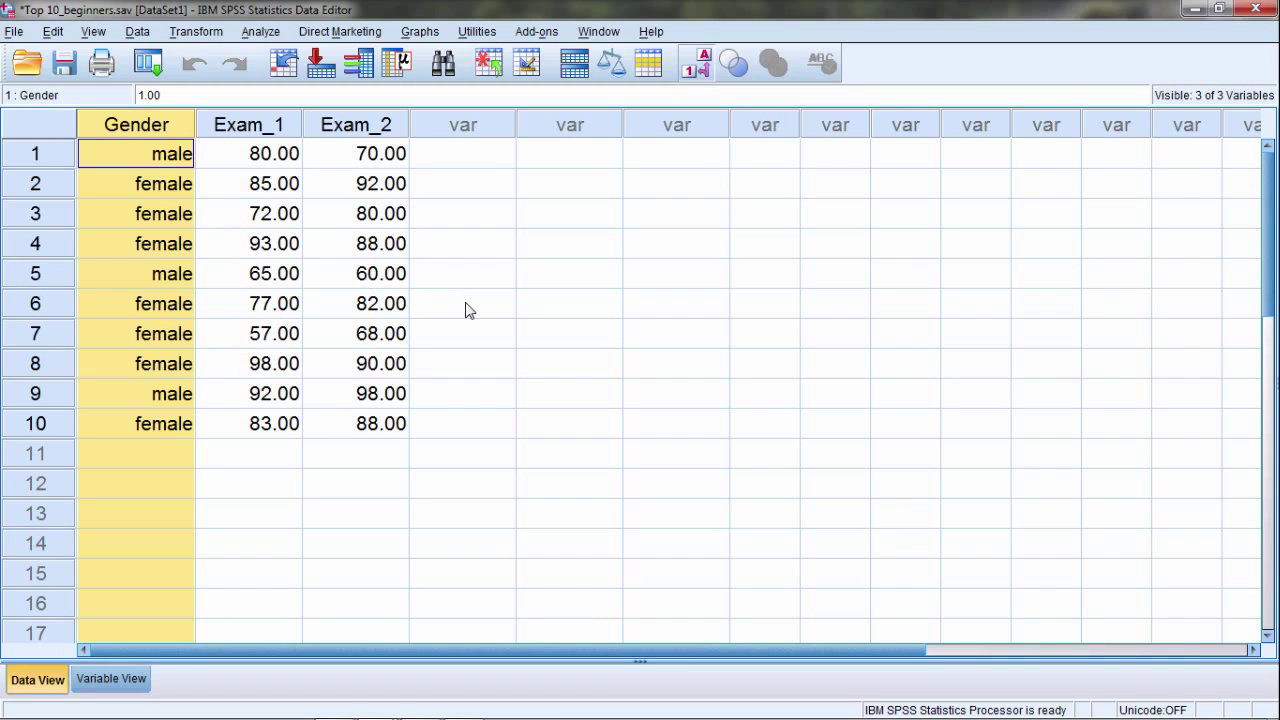
left_click(476, 245)
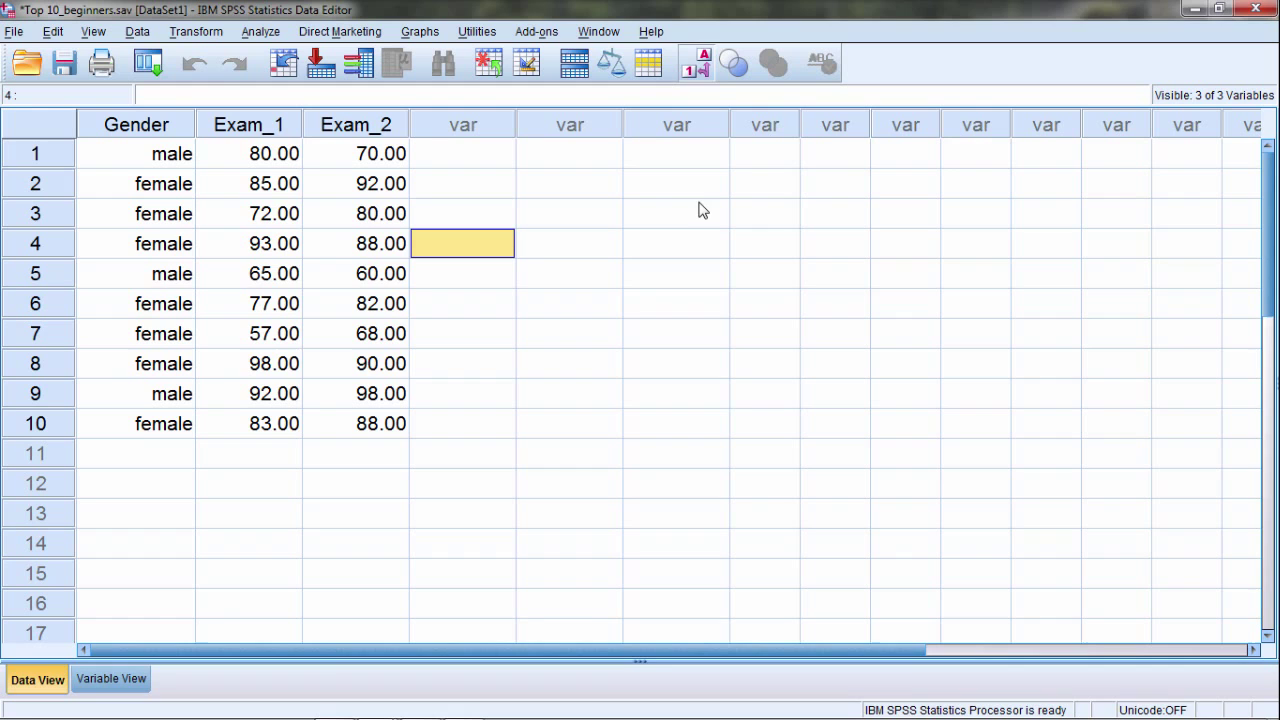
Toggle Value Labels off, on and off again, leaving Gender showing 1.00 and 2.00
left_click(695, 67)
left_click(155, 159)
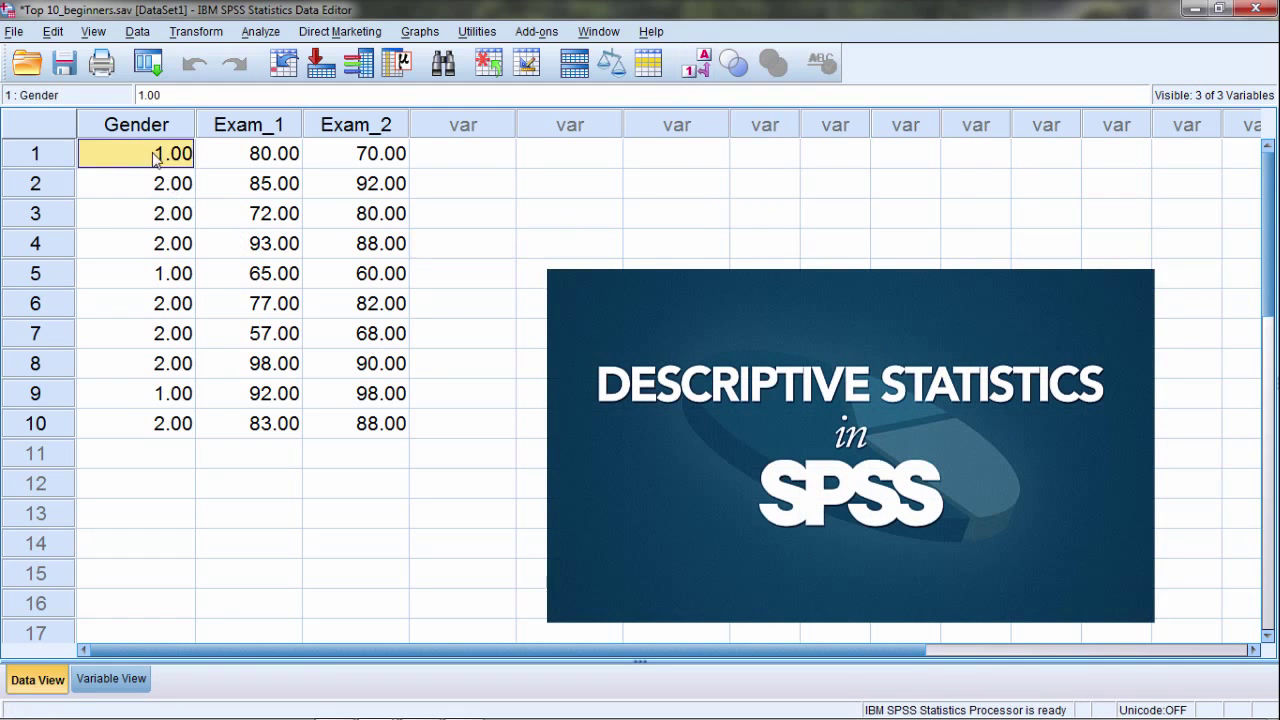
left_click_drag(155, 159, 160, 453)
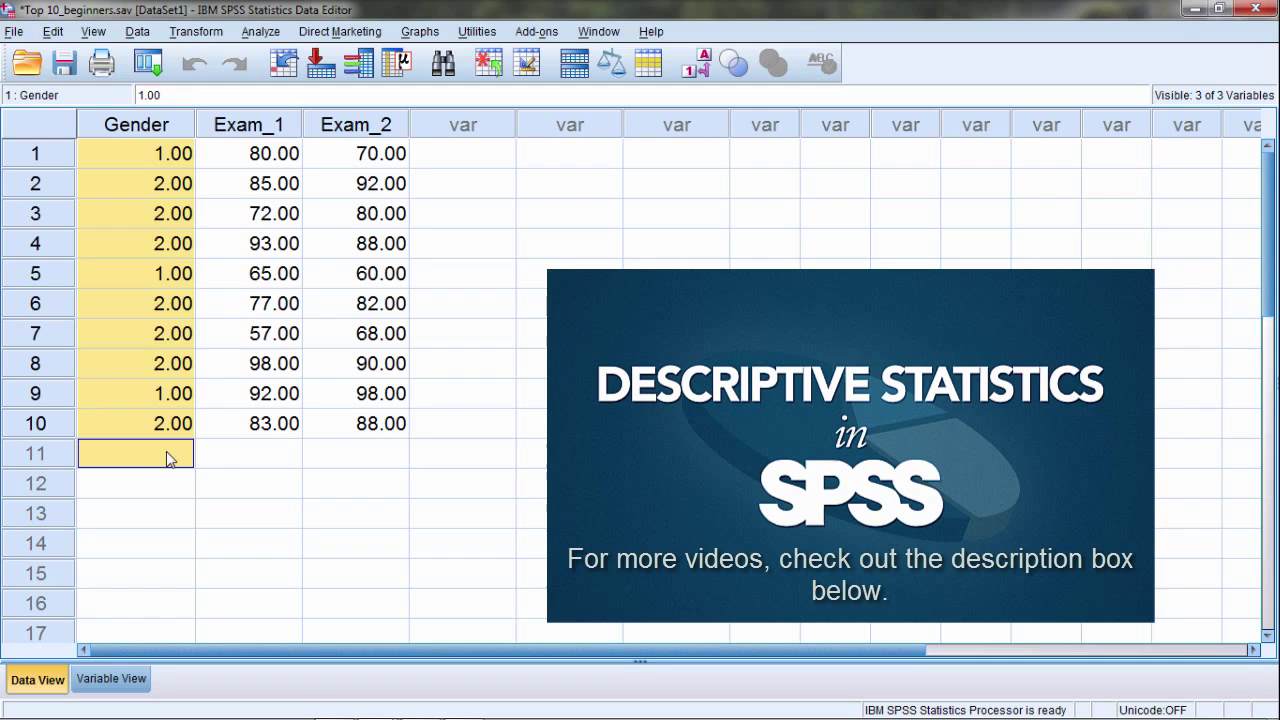
left_click(166, 453)
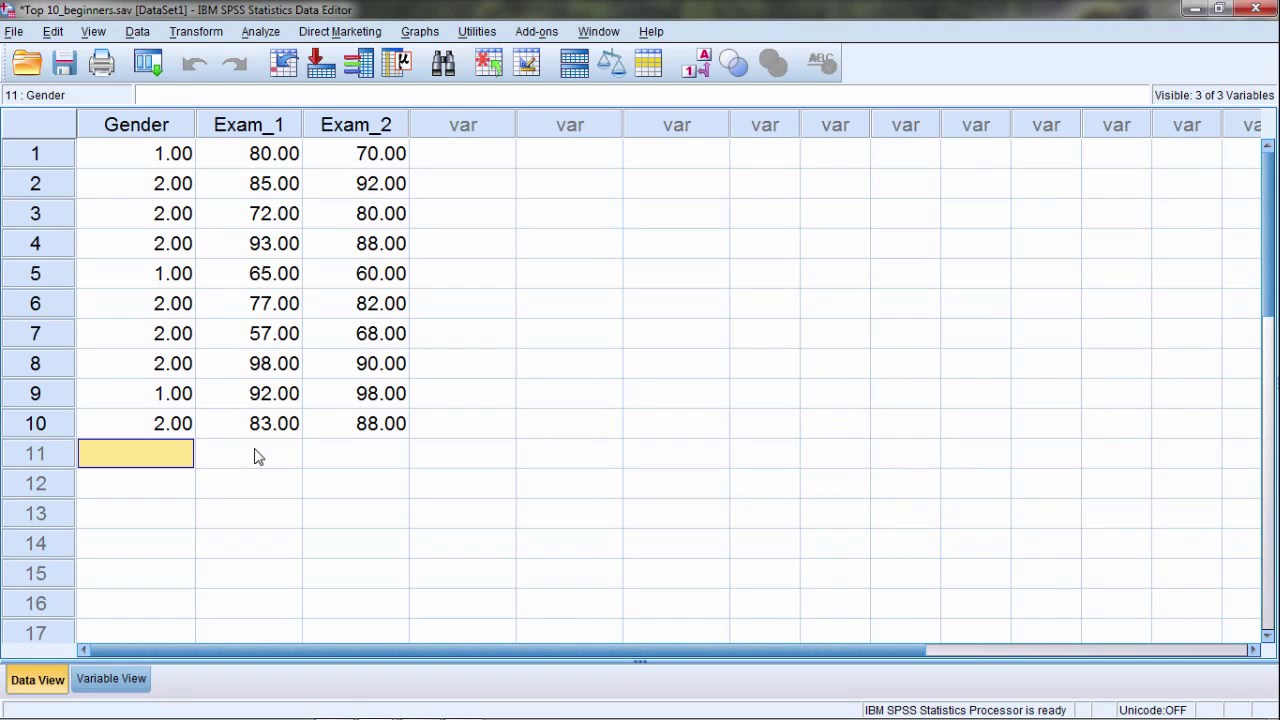
left_click(690, 72)
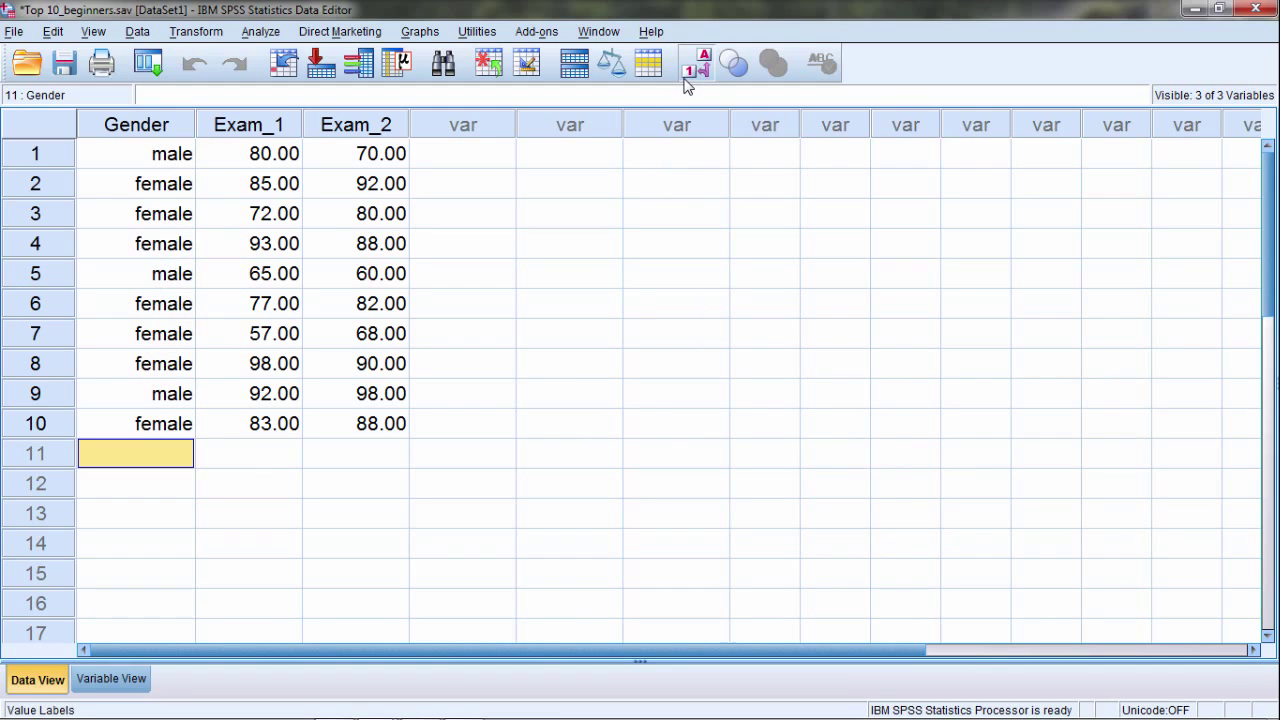
left_click(700, 70)
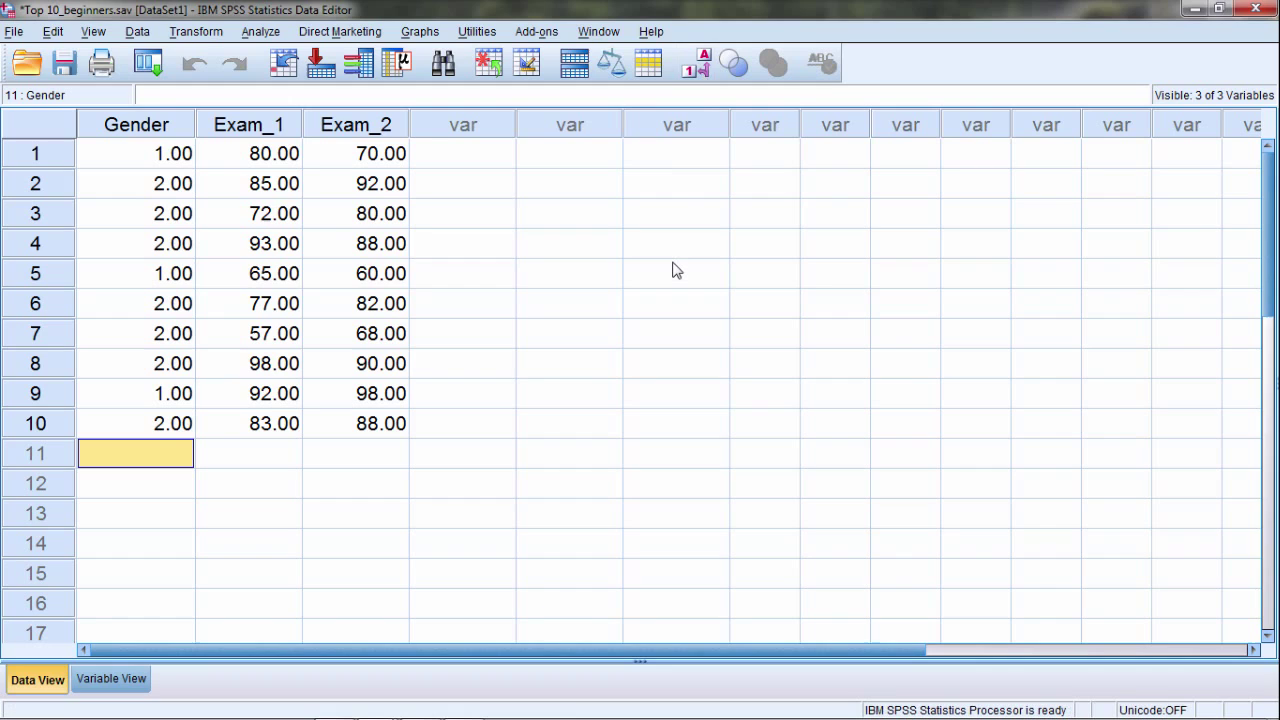